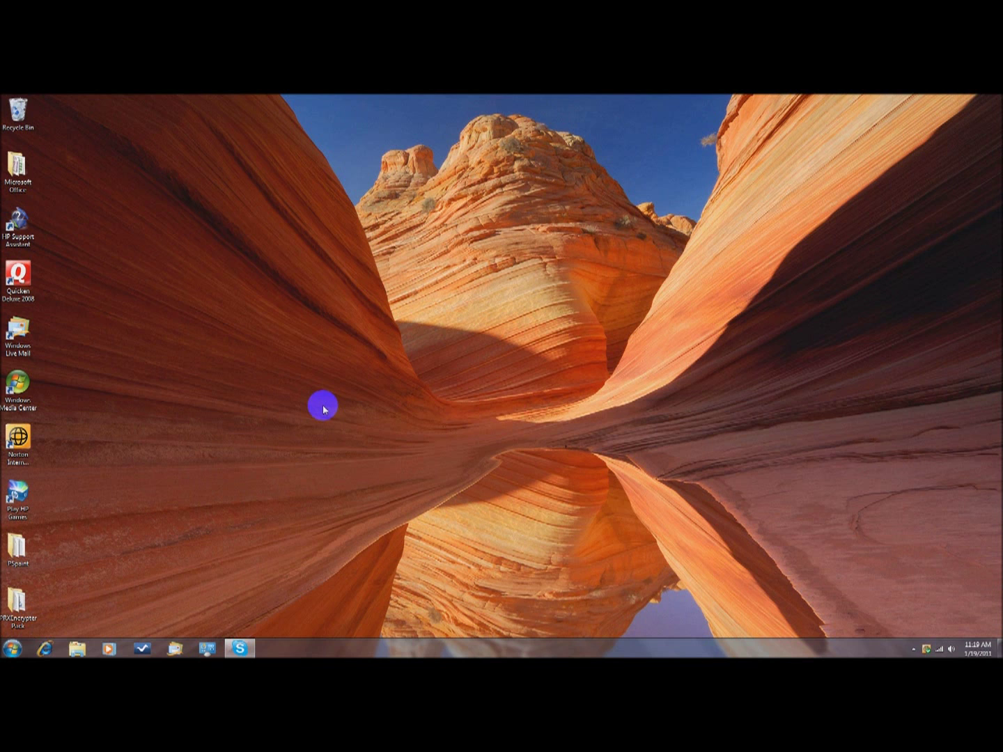
# - Inspect the PSpaint folder, select its EBOOT.PBP, and close the folder
pyautogui.moveTo(1000, 96); pyautogui.dragTo(718, 446)
pyautogui.moveTo(996, 99); pyautogui.dragTo(320, 643)
pyautogui.moveTo(996, 99); pyautogui.dragTo(461, 635)
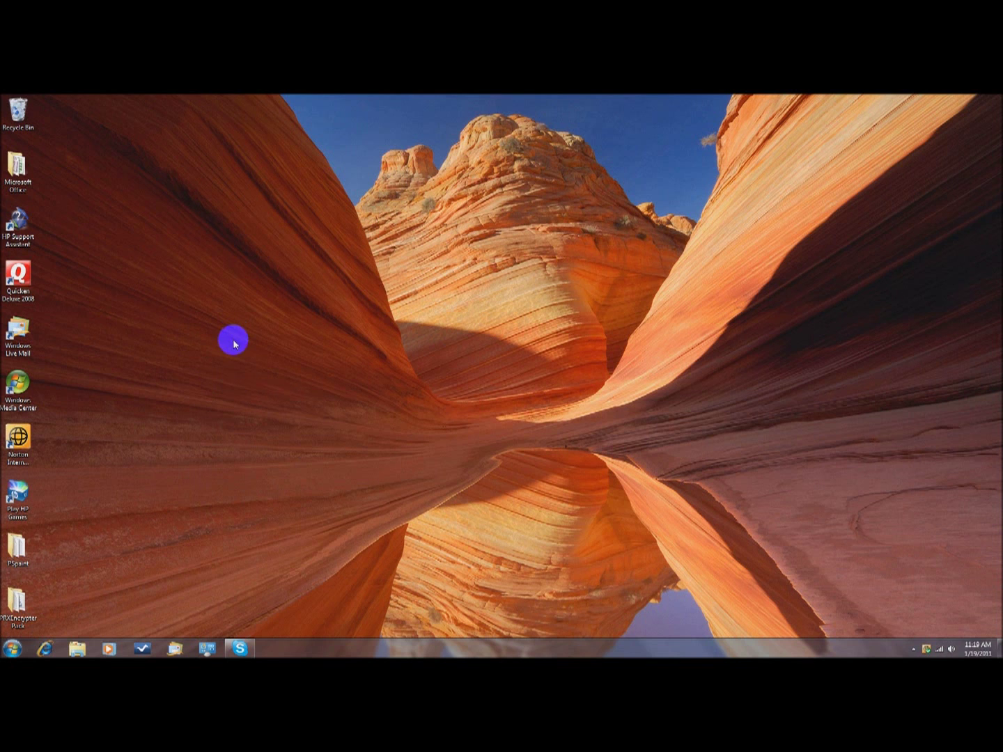
pyautogui.doubleClick(14, 555)
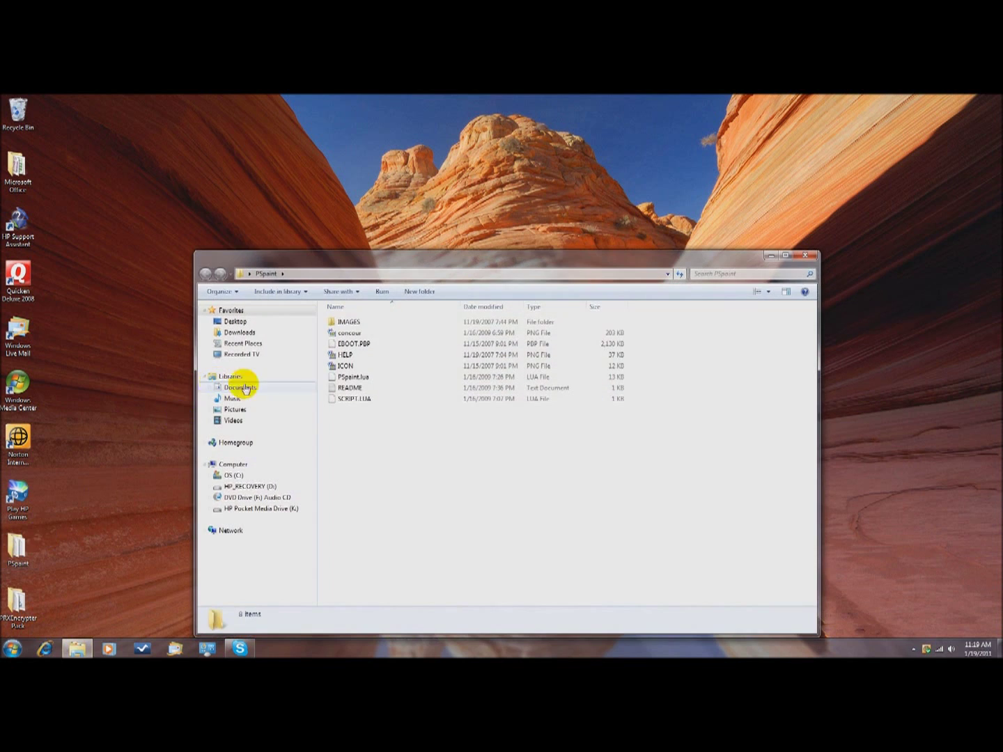
pyautogui.moveTo(365, 470); pyautogui.dragTo(369, 313)
pyautogui.click(418, 560)
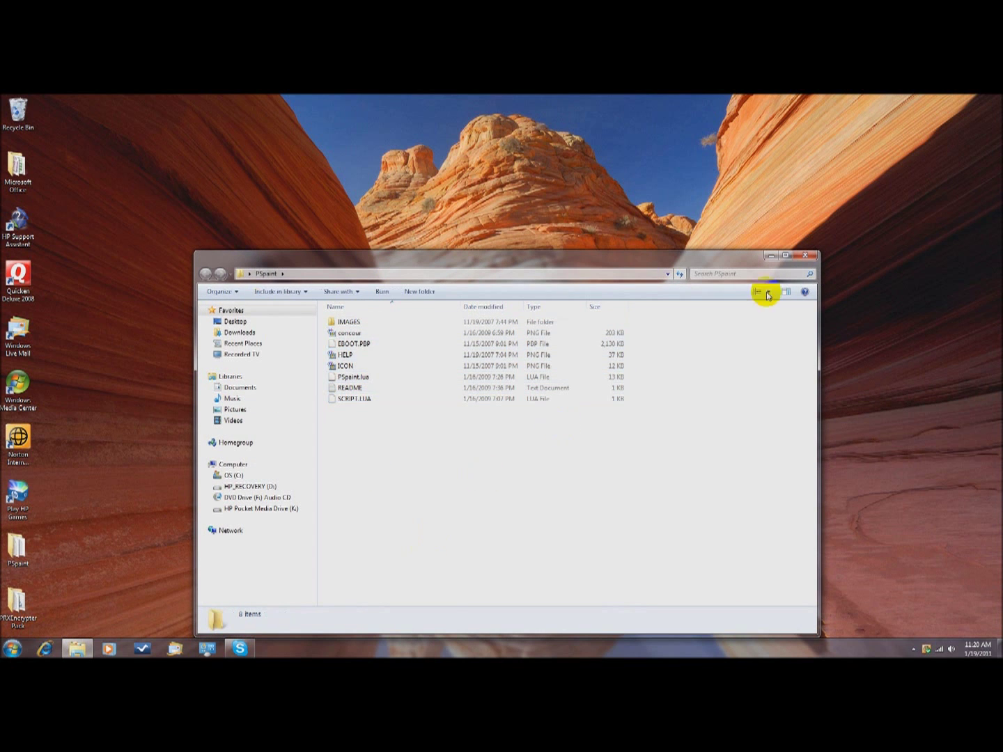
pyautogui.click(805, 254)
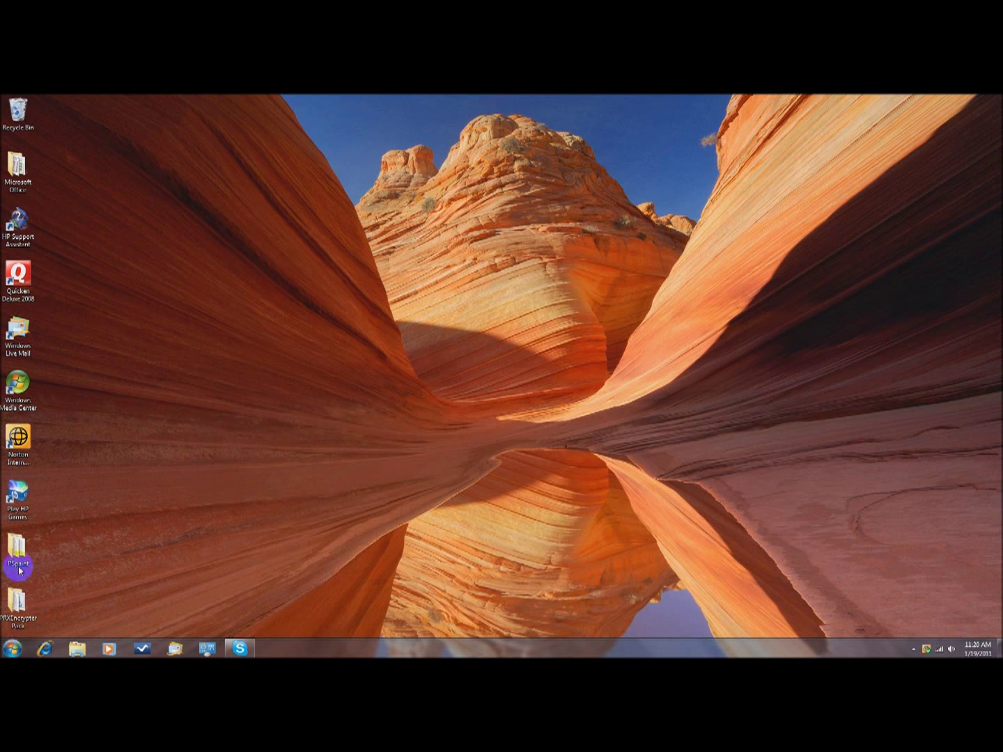
pyautogui.doubleClick(20, 566)
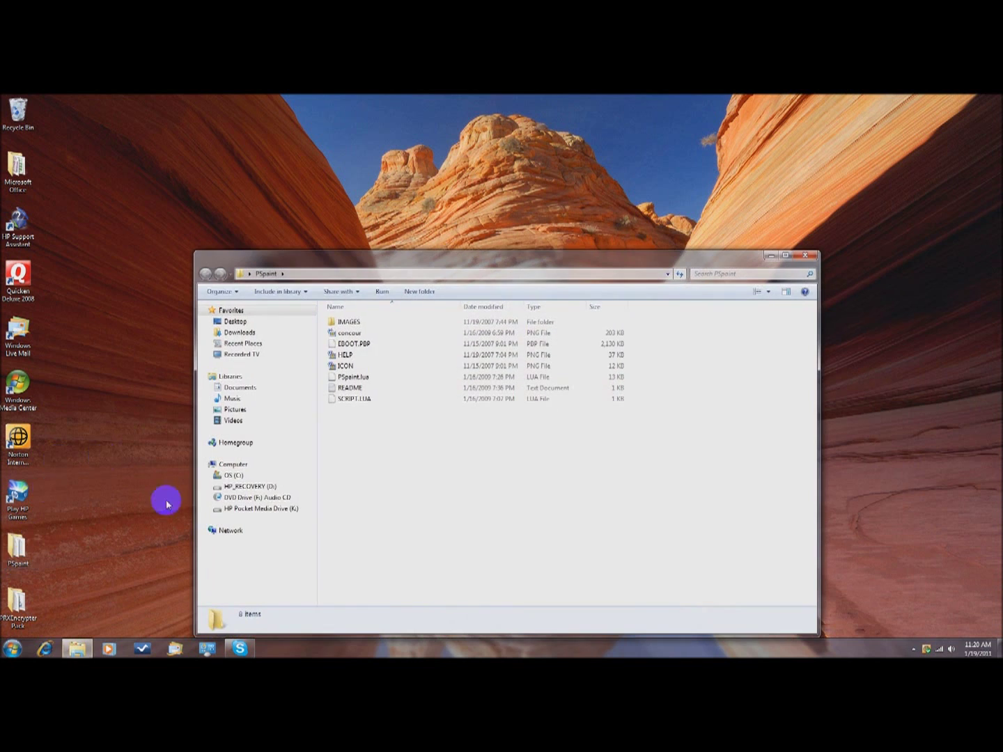
pyautogui.click(373, 345)
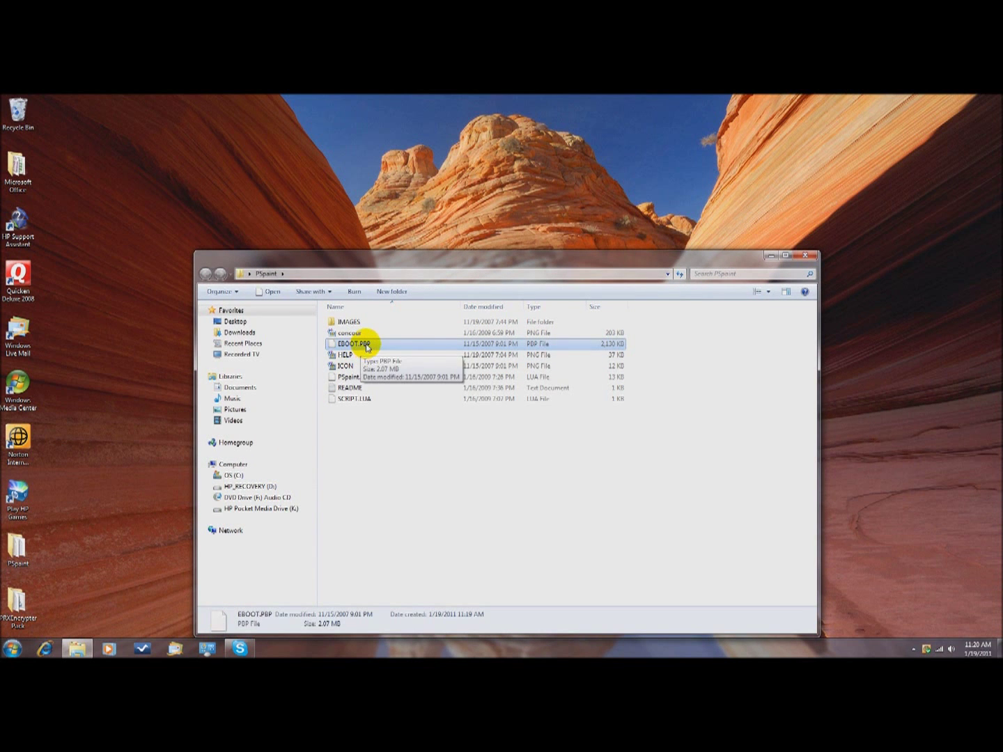
pyautogui.click(815, 257)
# - Run the pbp-unpacker-094-setup installer from PRXEncrypter Pack, then close that folder
pyautogui.doubleClick(35, 616)
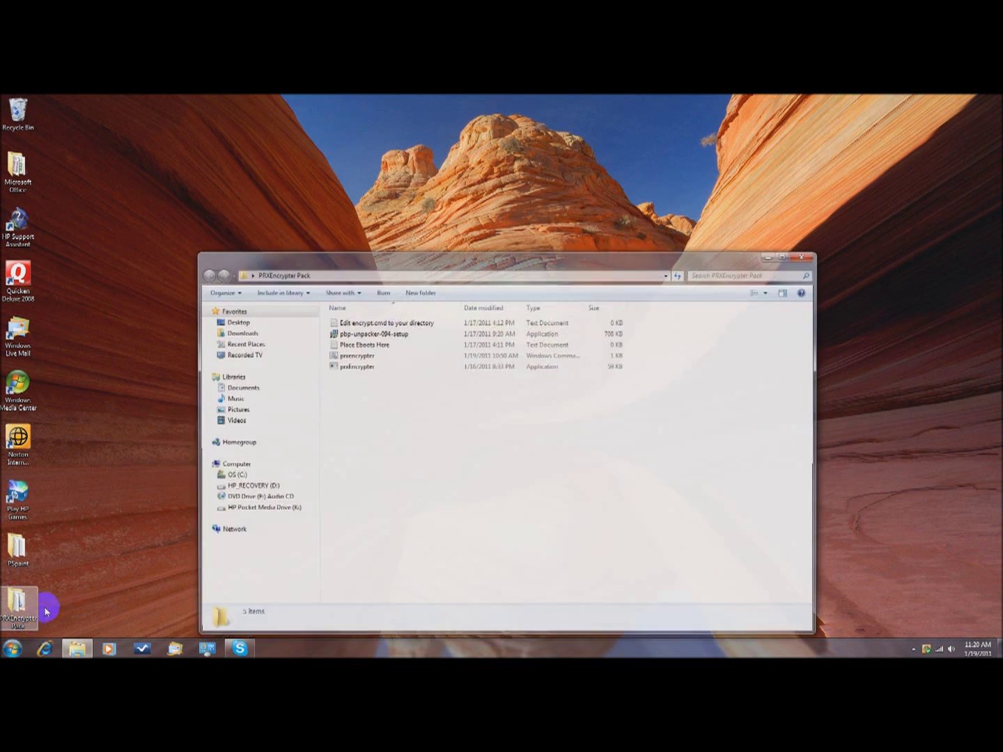
pyautogui.hotkey('ctrl', 'a')
pyautogui.click(386, 423)
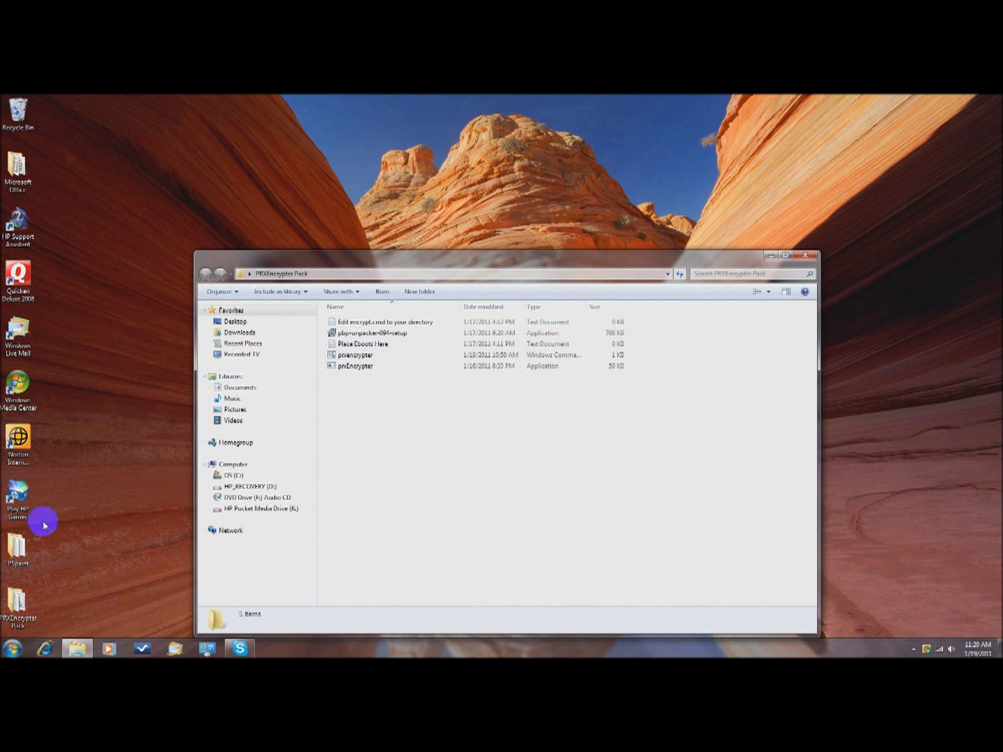
pyautogui.click(2, 611)
pyautogui.click(377, 422)
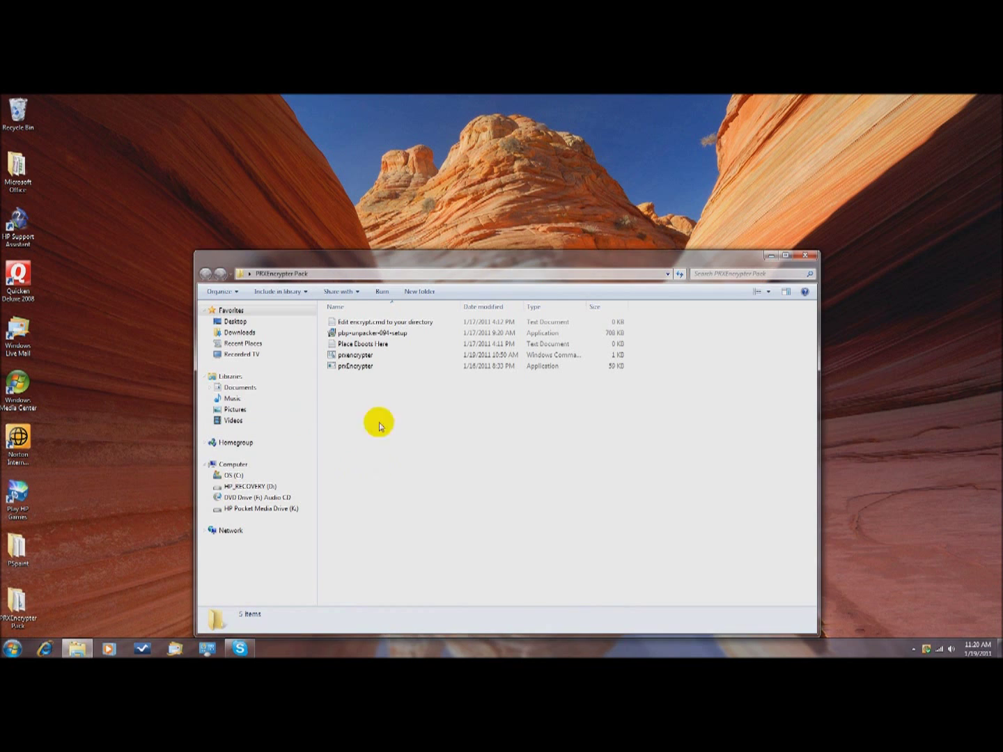
pyautogui.click(382, 333)
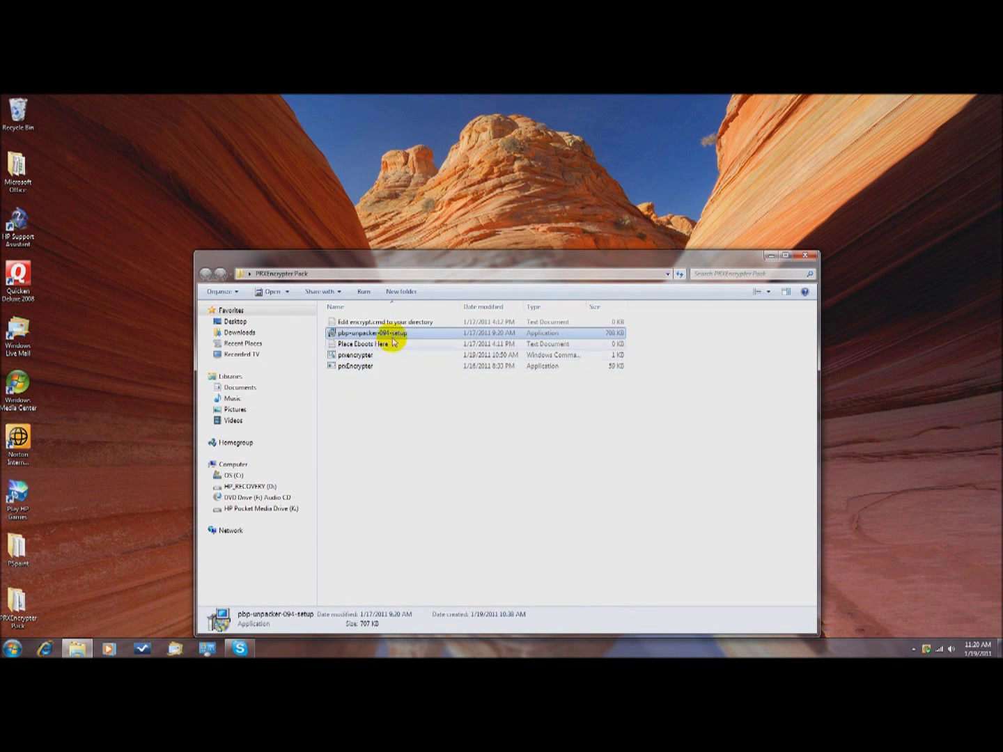
pyautogui.doubleClick(394, 334)
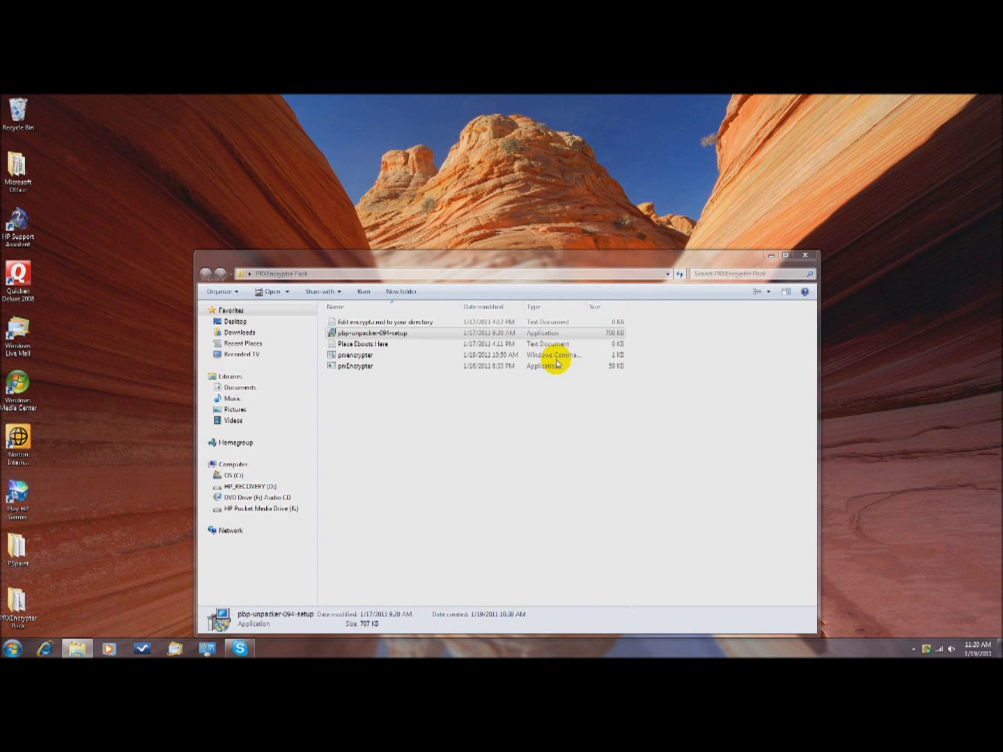
pyautogui.click(619, 414)
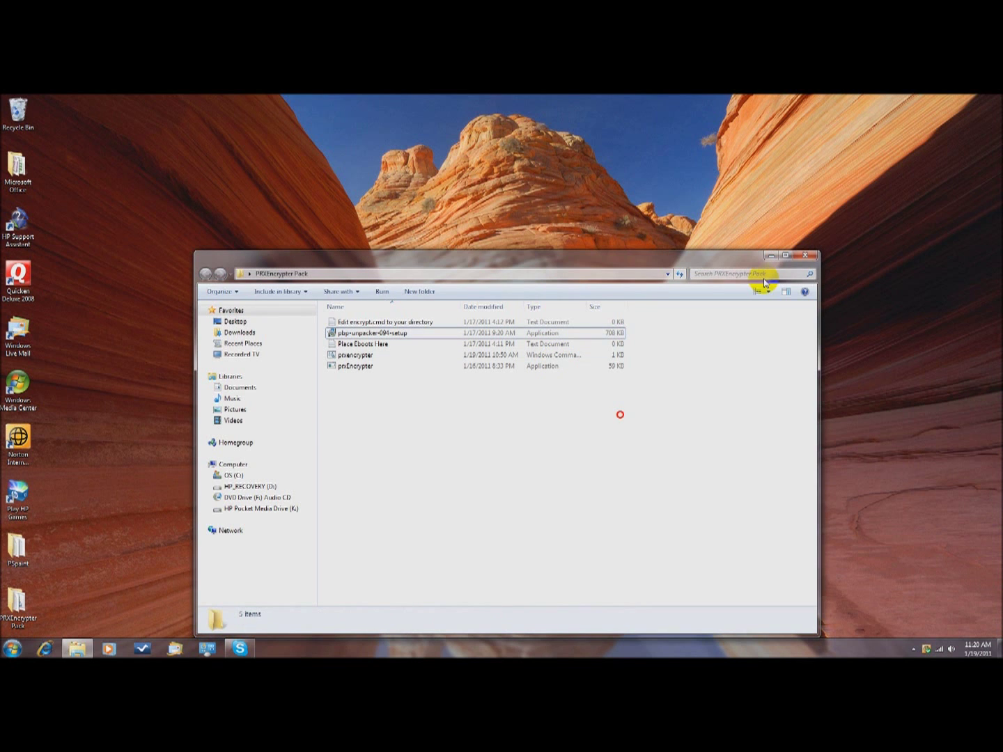
pyautogui.click(806, 254)
# - Launch PBP Unpacker and load Desktop\PSpaint\EBOOT.PBP
pyautogui.click(13, 648)
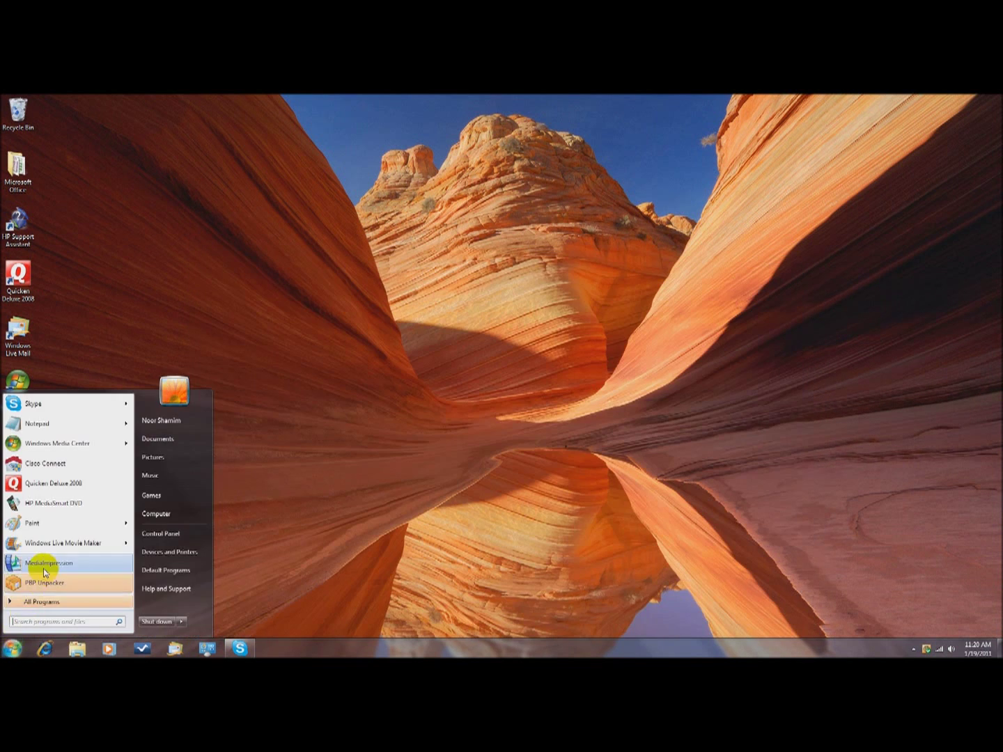
pyautogui.click(44, 584)
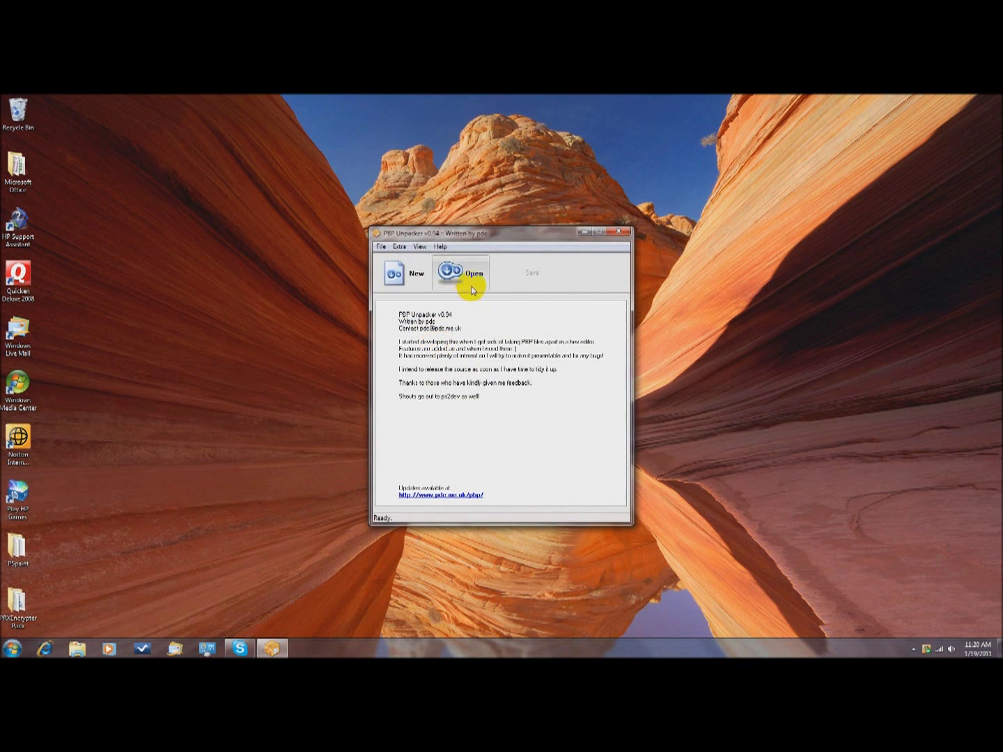
pyautogui.click(471, 278)
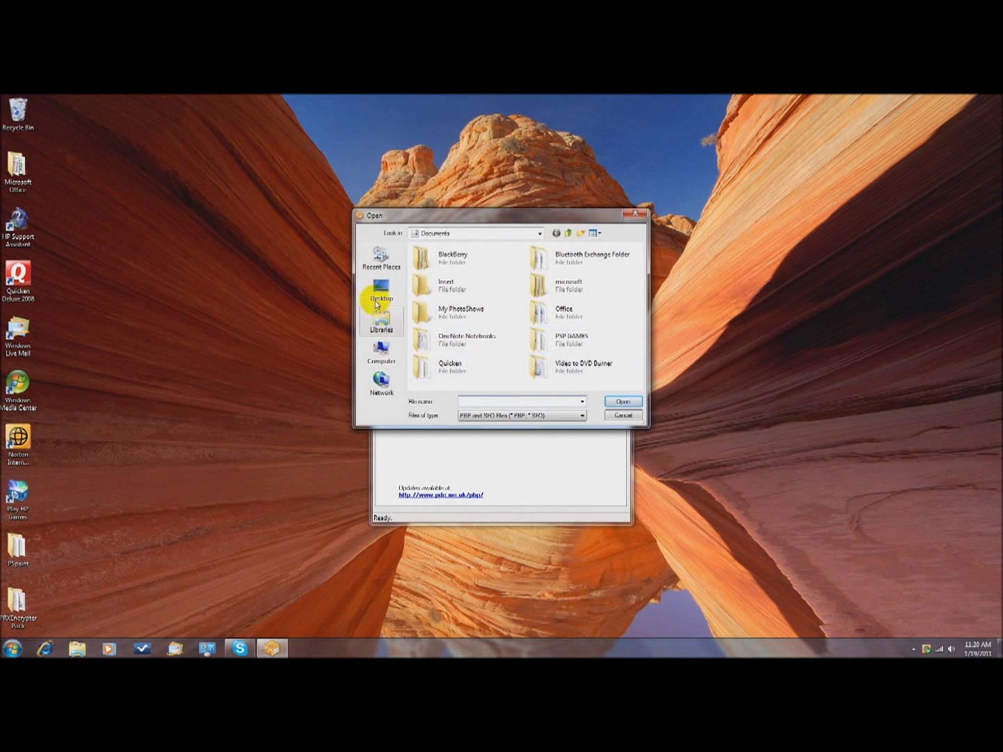
pyautogui.click(381, 293)
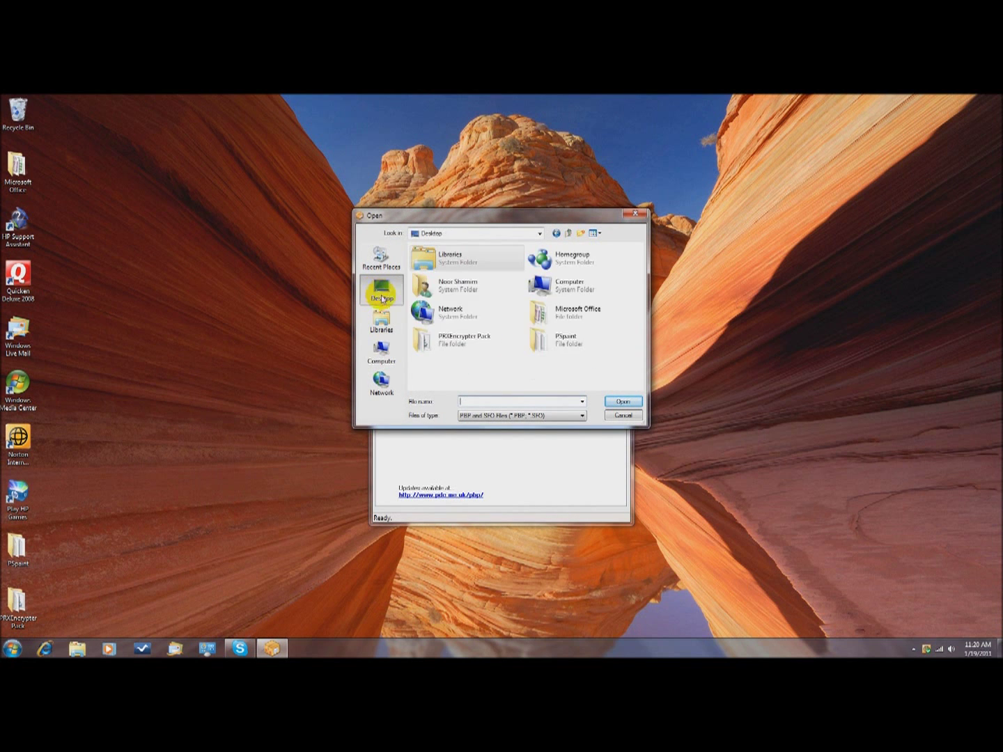
pyautogui.doubleClick(573, 343)
pyautogui.click(446, 271)
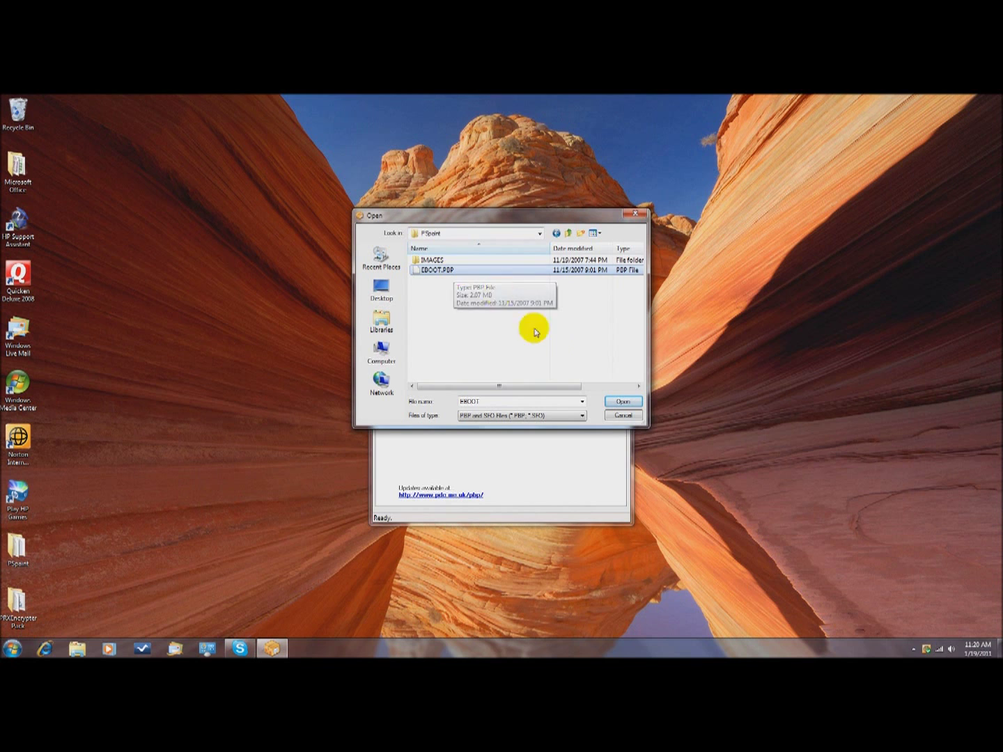
pyautogui.click(618, 403)
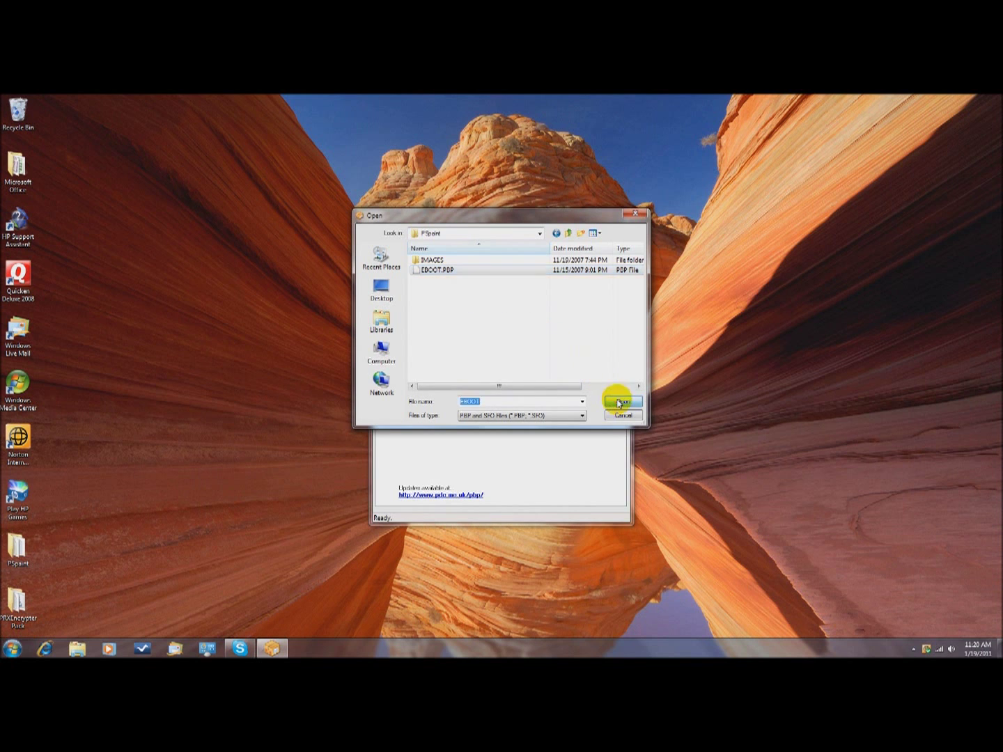
# - Extract all four packed files to the Desktop and close PBP Unpacker
pyautogui.moveTo(427, 468); pyautogui.dragTo(443, 291)
pyautogui.click(531, 275)
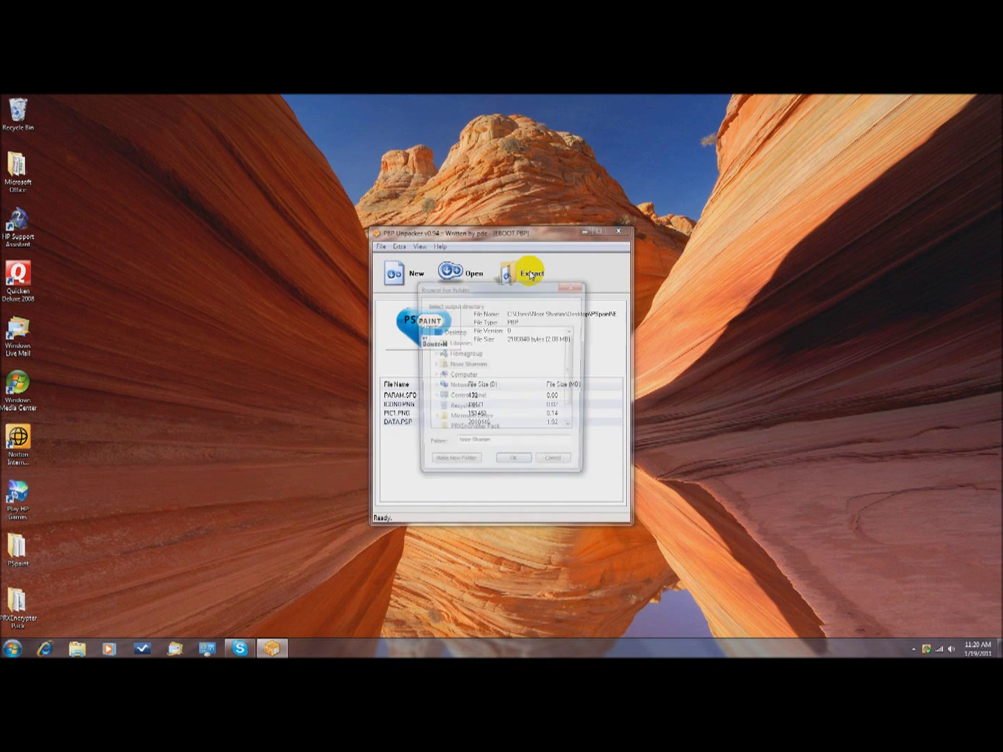
pyautogui.click(524, 467)
pyautogui.click(503, 390)
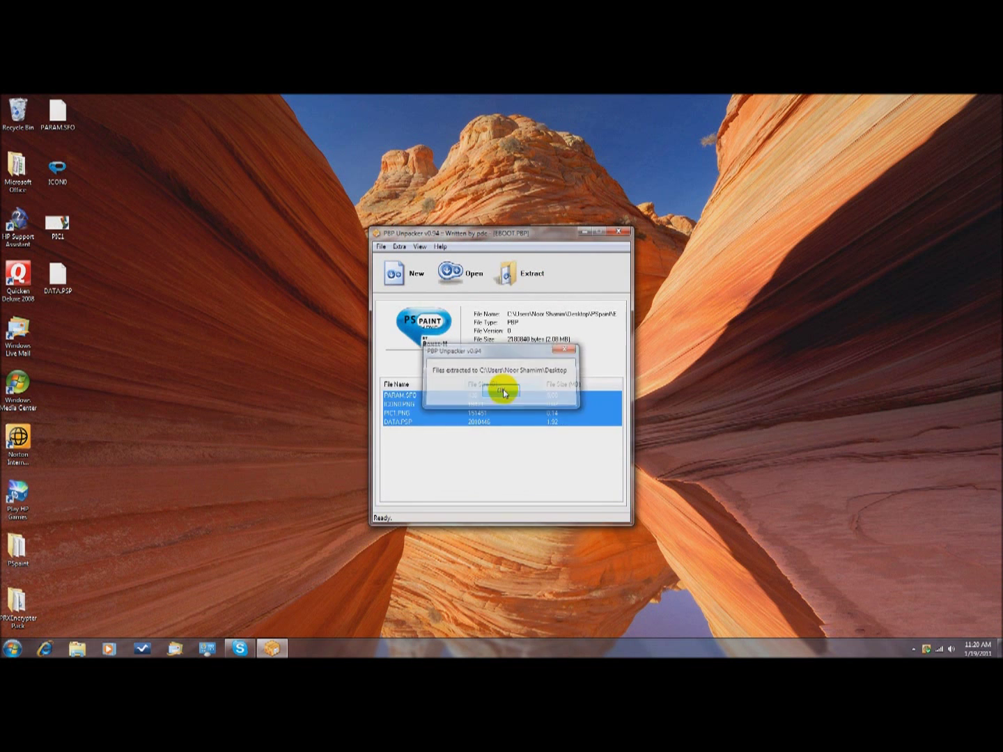
pyautogui.click(618, 231)
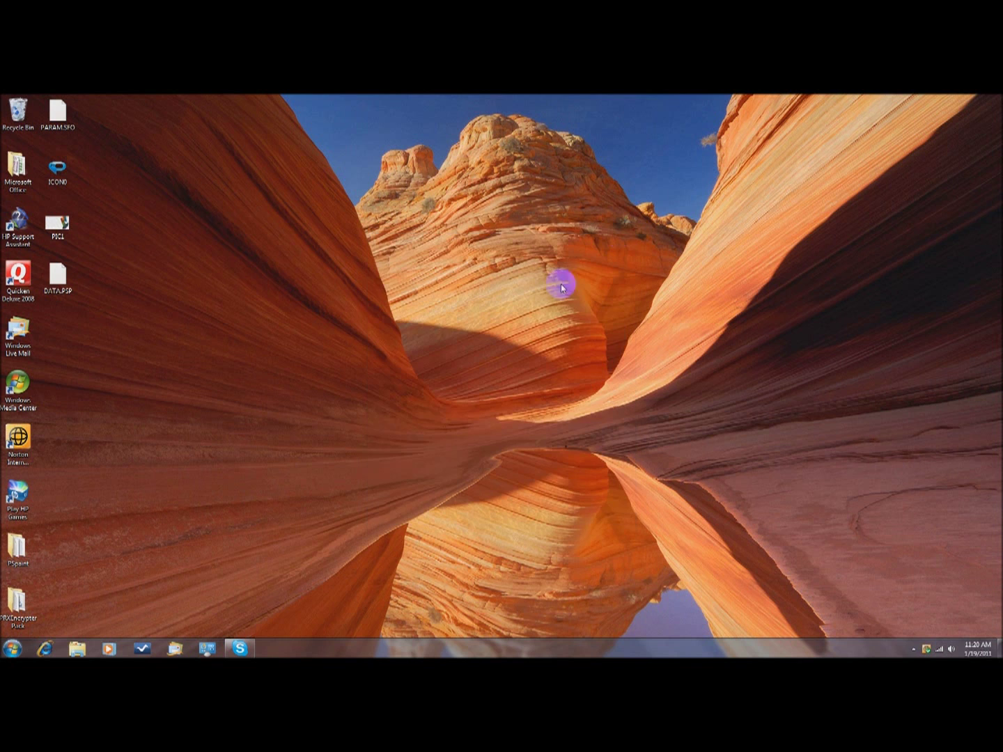
# - Open PRXEncrypter Pack and select the prxencrypter command script
pyautogui.doubleClick(18, 607)
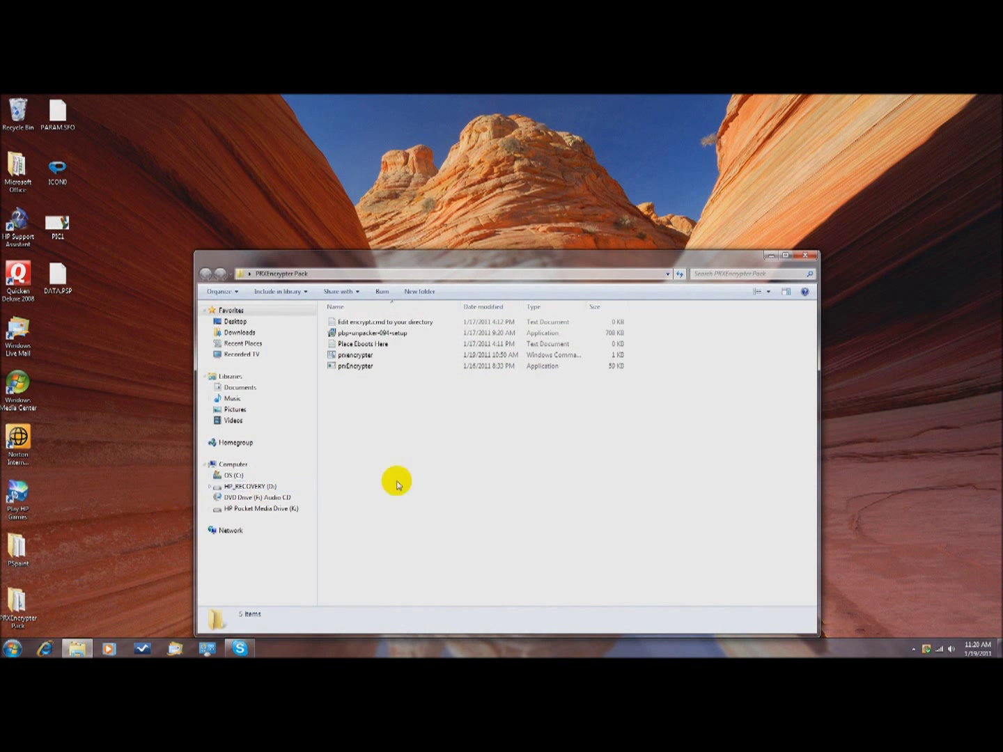
pyautogui.click(388, 358)
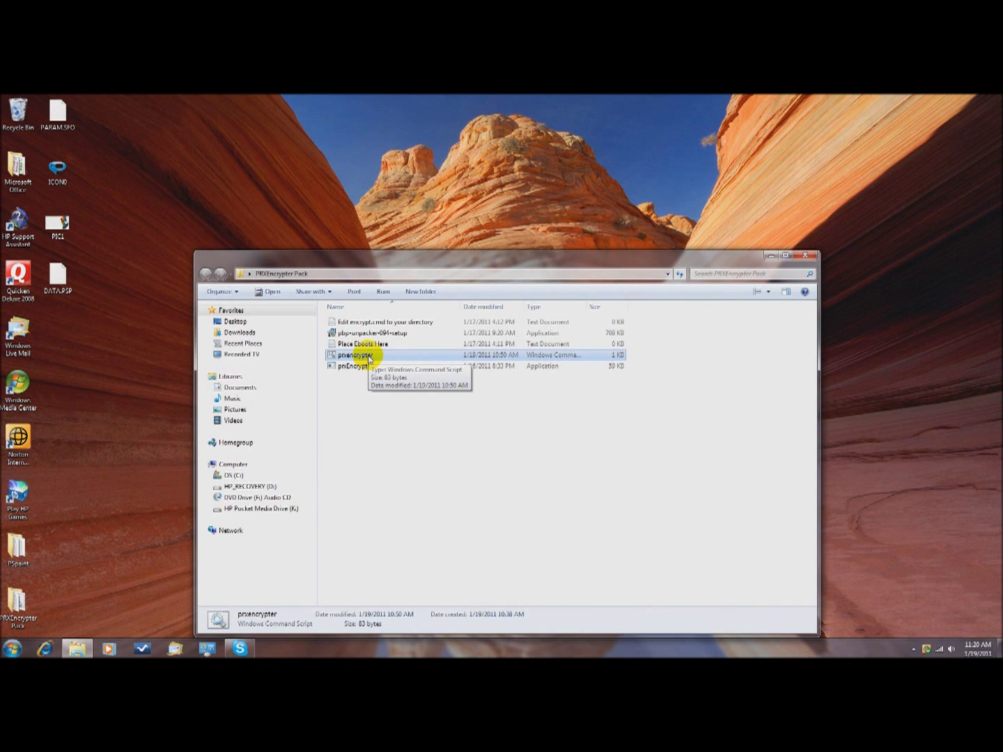
pyautogui.click(526, 367)
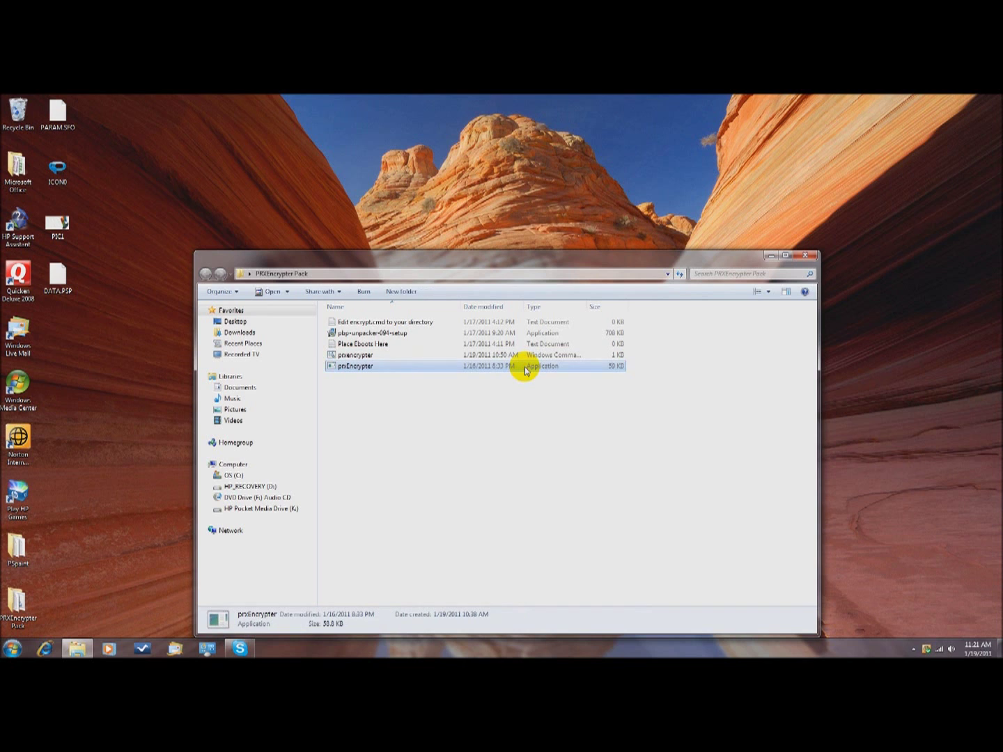
pyautogui.click(426, 355)
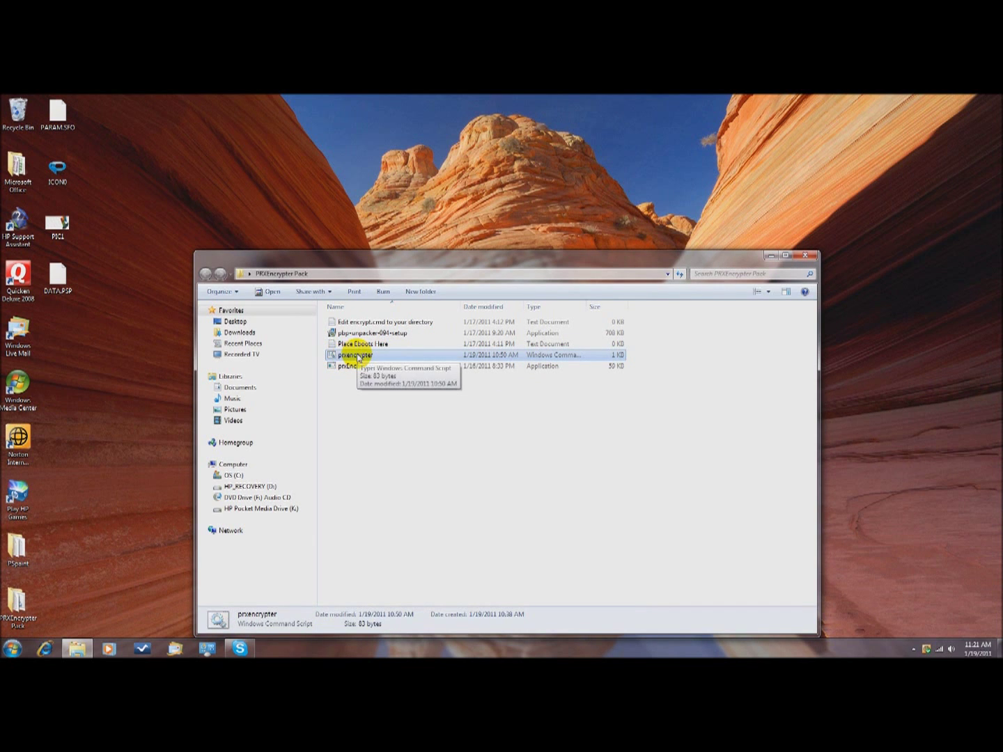
# - Copy the Location path from the prxencrypter script's Properties dialog
pyautogui.rightClick(411, 359)
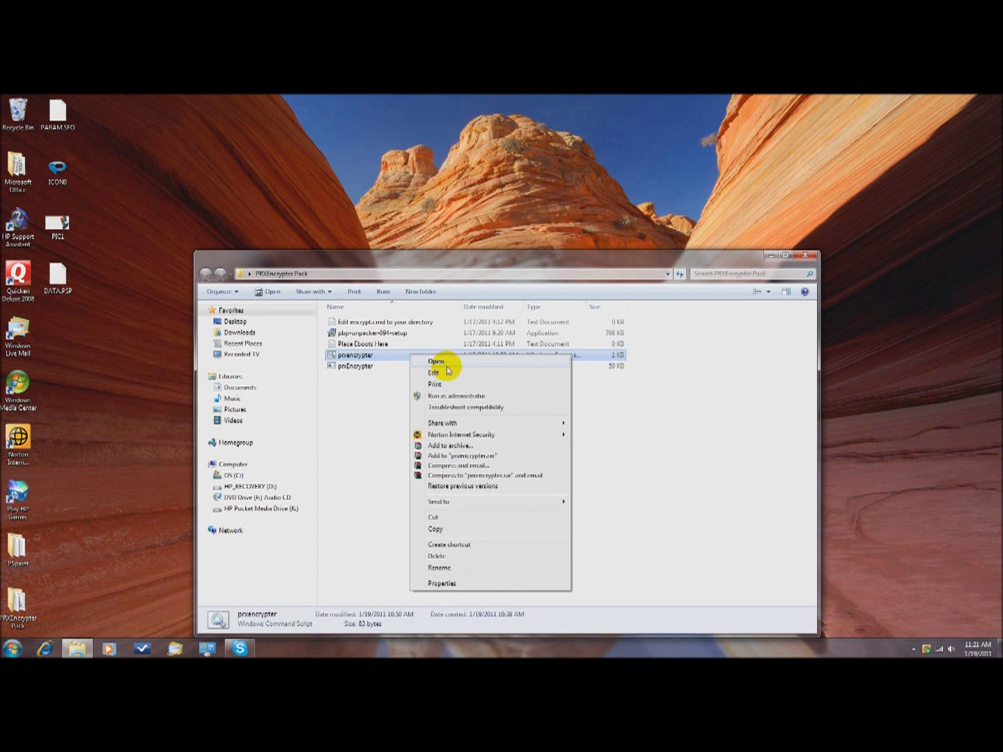
pyautogui.click(448, 585)
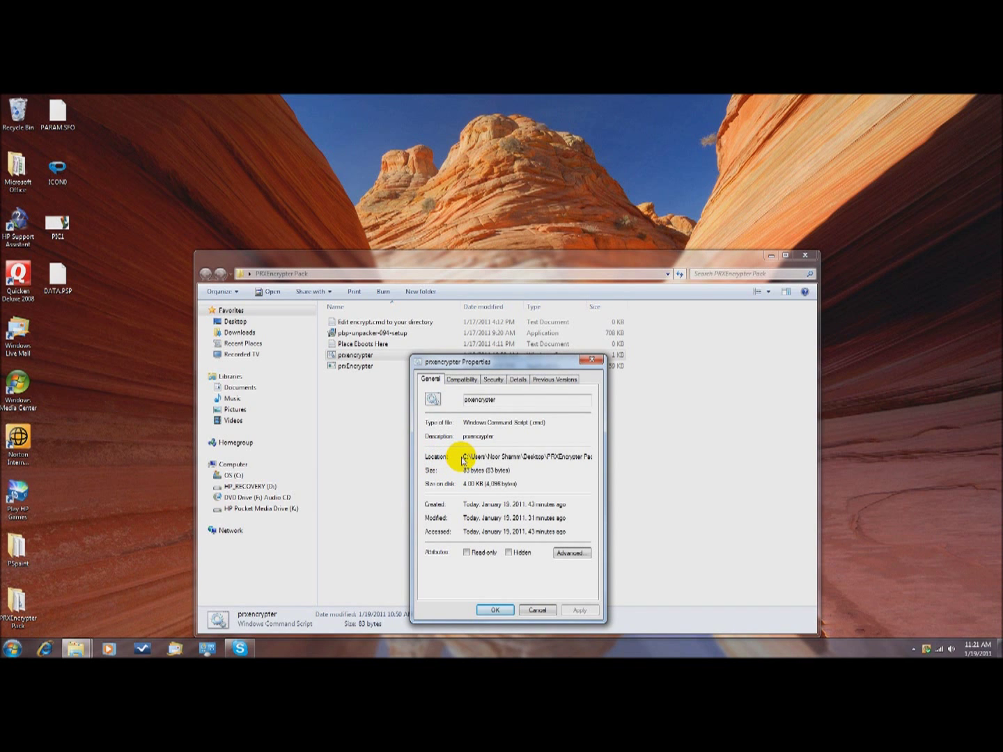
pyautogui.moveTo(464, 456); pyautogui.dragTo(609, 457)
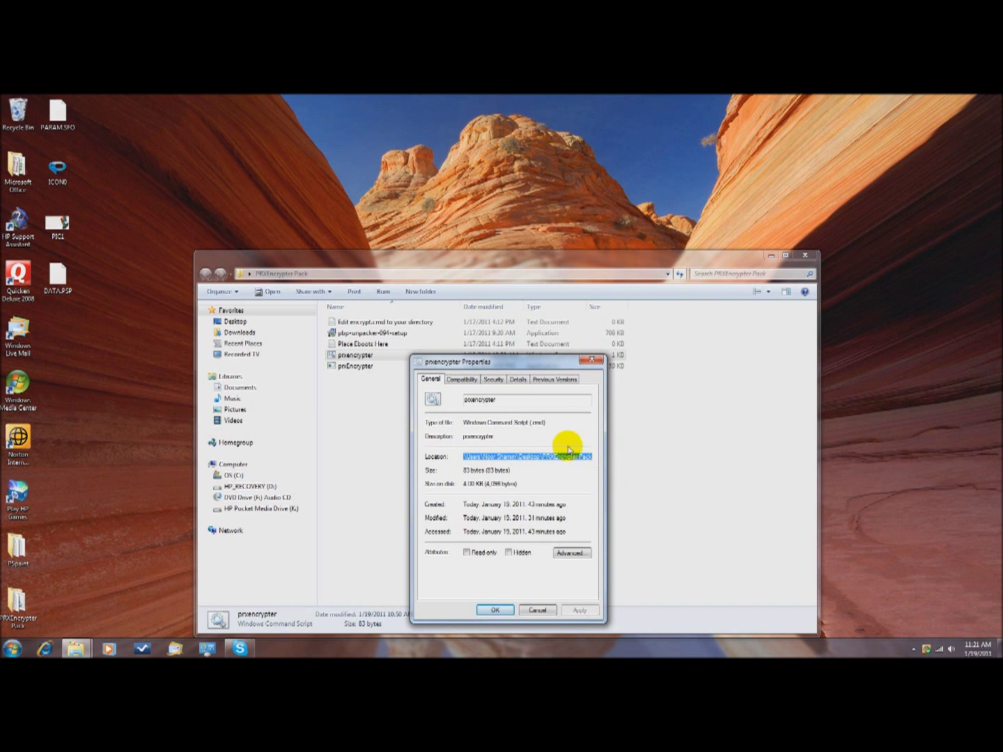
pyautogui.rightClick(534, 457)
pyautogui.click(558, 489)
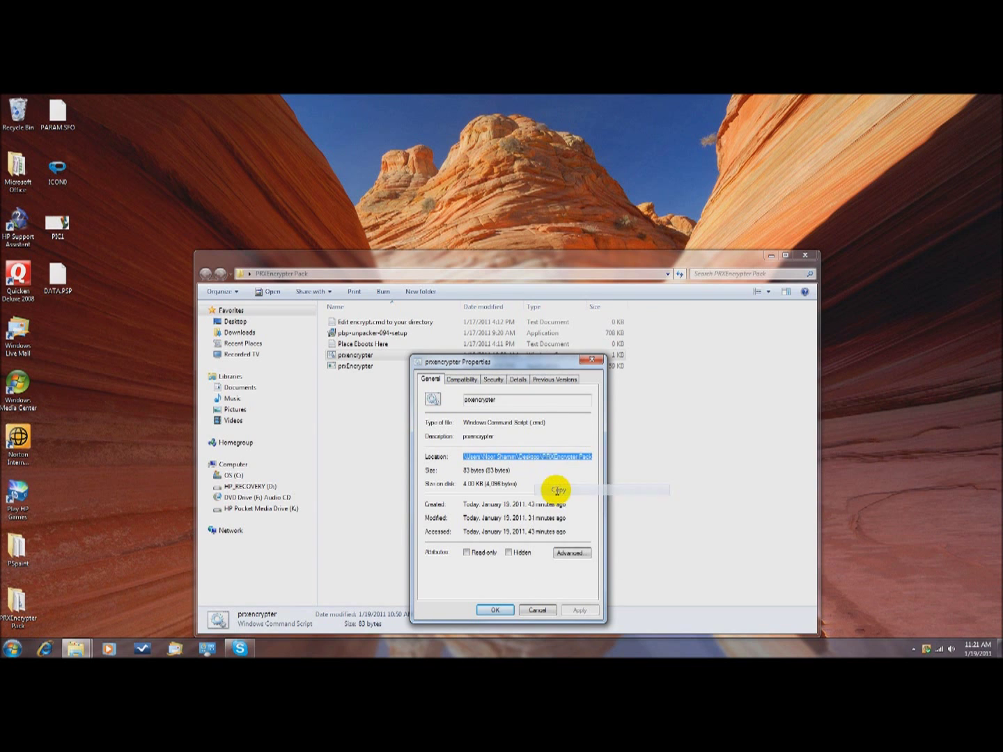
pyautogui.click(592, 361)
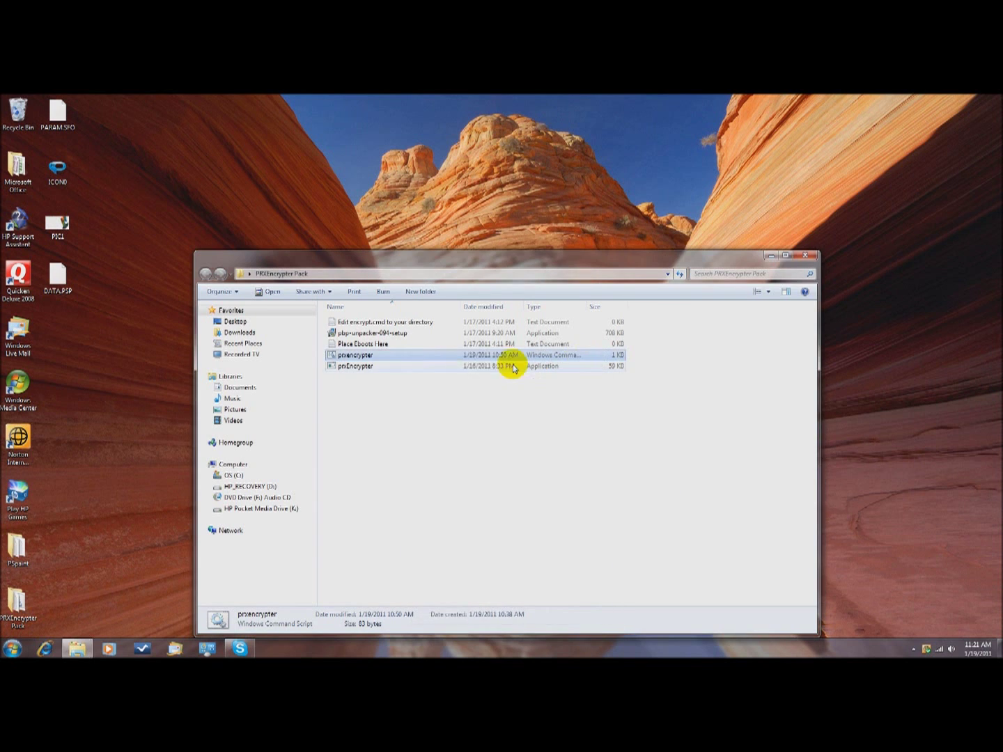
pyautogui.rightClick(360, 358)
# - Replace the line 1 path in the prxencrypter script with the copied PRXEncrypter Pack location
pyautogui.click(368, 367)
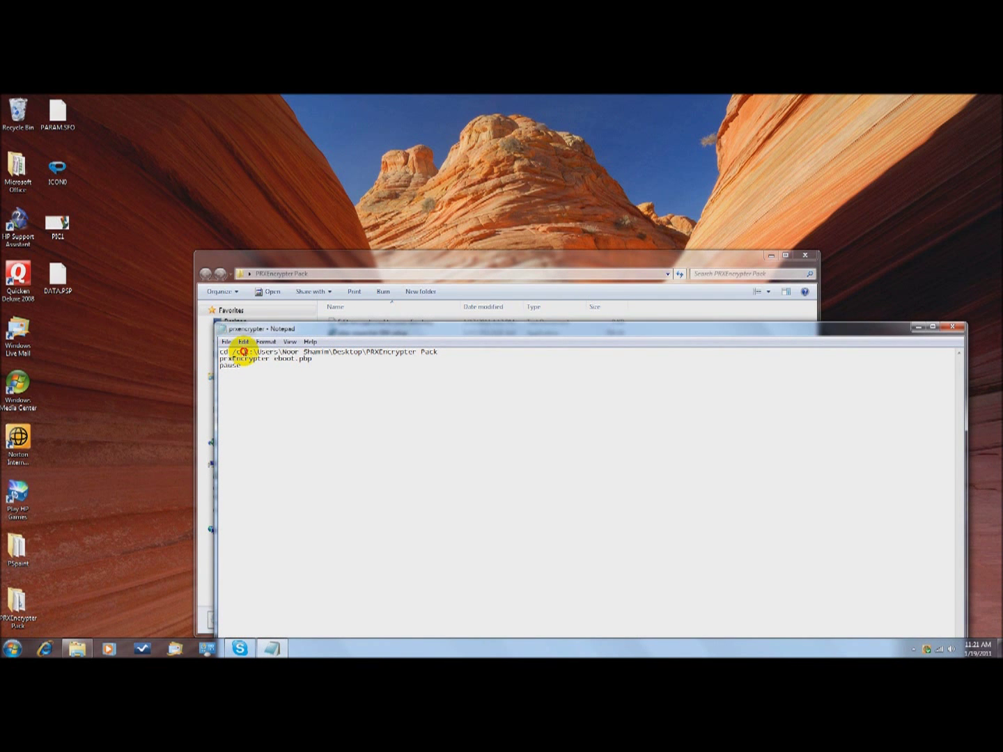
pyautogui.moveTo(244, 352); pyautogui.dragTo(441, 354)
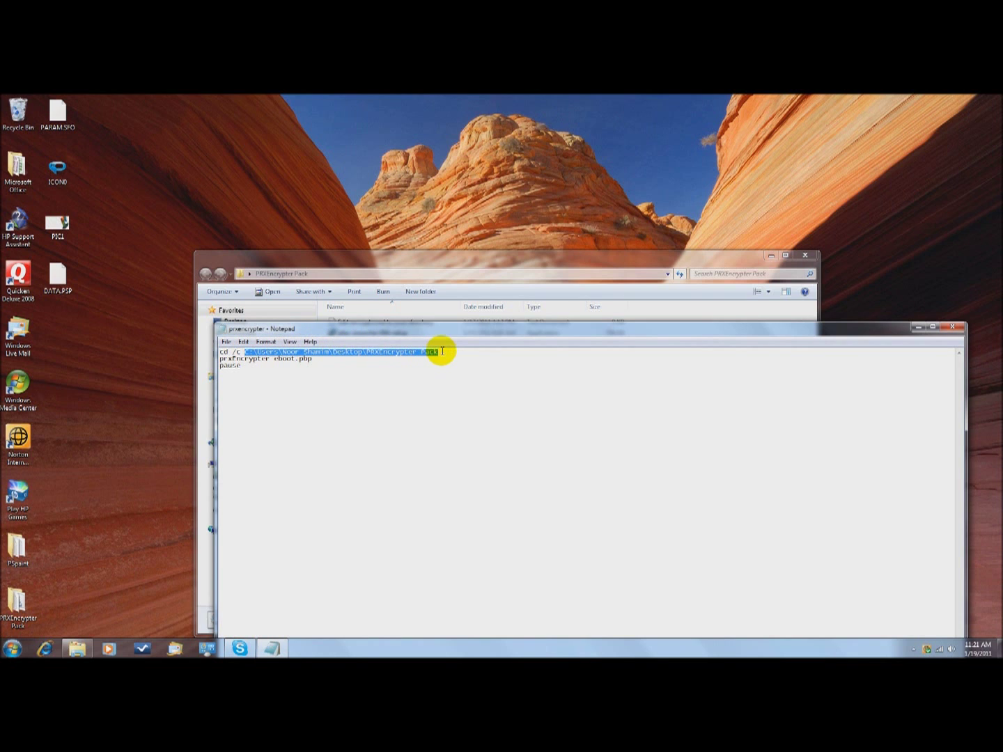
pyautogui.hotkey('ctrl', 'v')
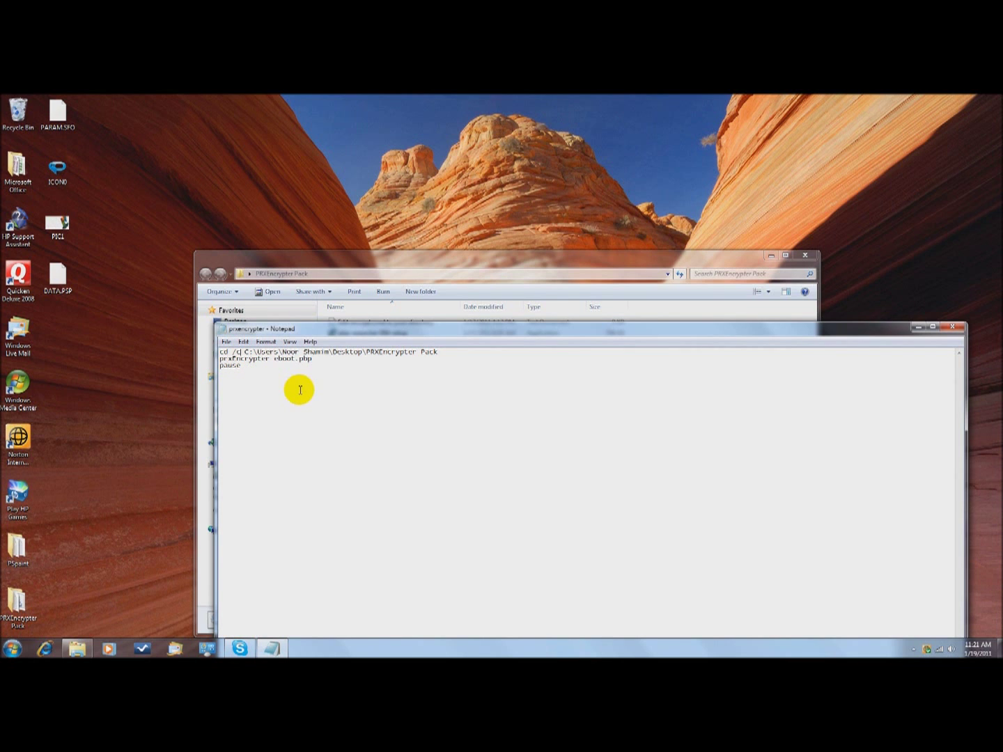
pyautogui.click(960, 332)
# - Save the script changes, then copy PSpaint's EBOOT.PBP into the PRXEncrypter Pack folder
pyautogui.click(473, 381)
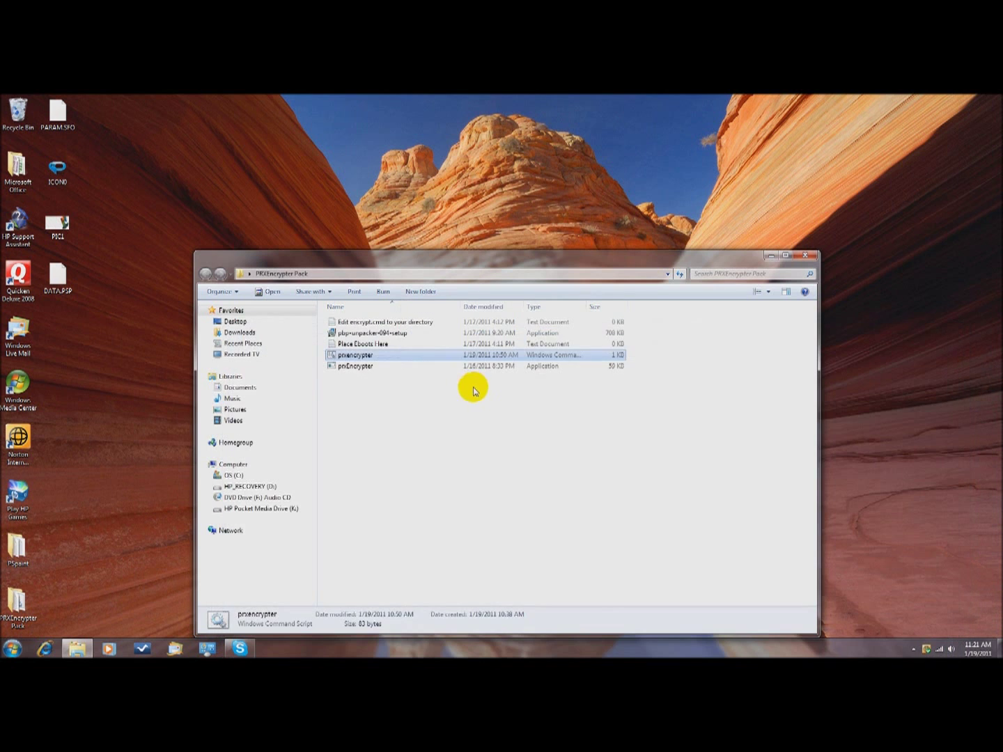
pyautogui.click(474, 390)
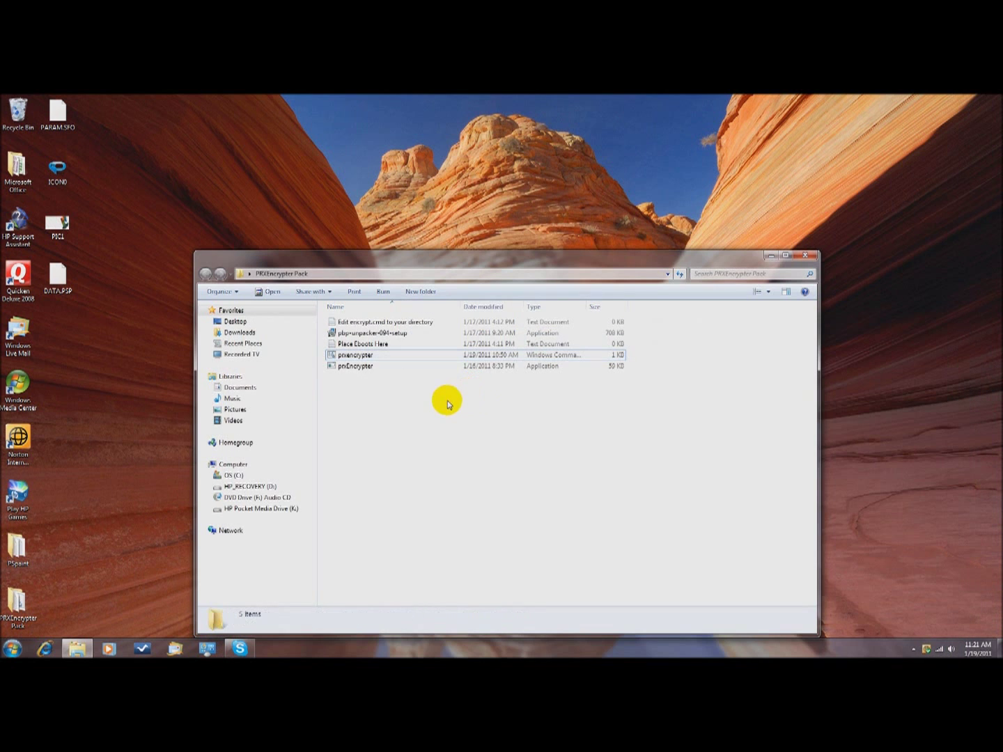
pyautogui.doubleClick(15, 539)
pyautogui.moveTo(313, 111); pyautogui.dragTo(308, 432)
pyautogui.rightClick(365, 502)
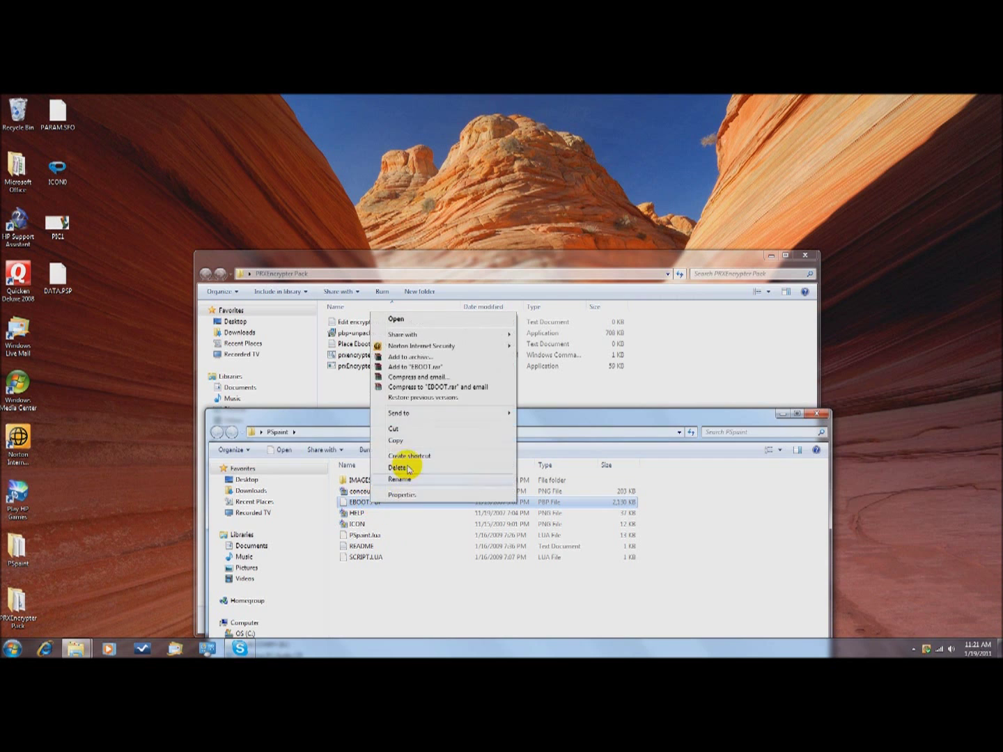
pyautogui.click(407, 440)
pyautogui.rightClick(397, 386)
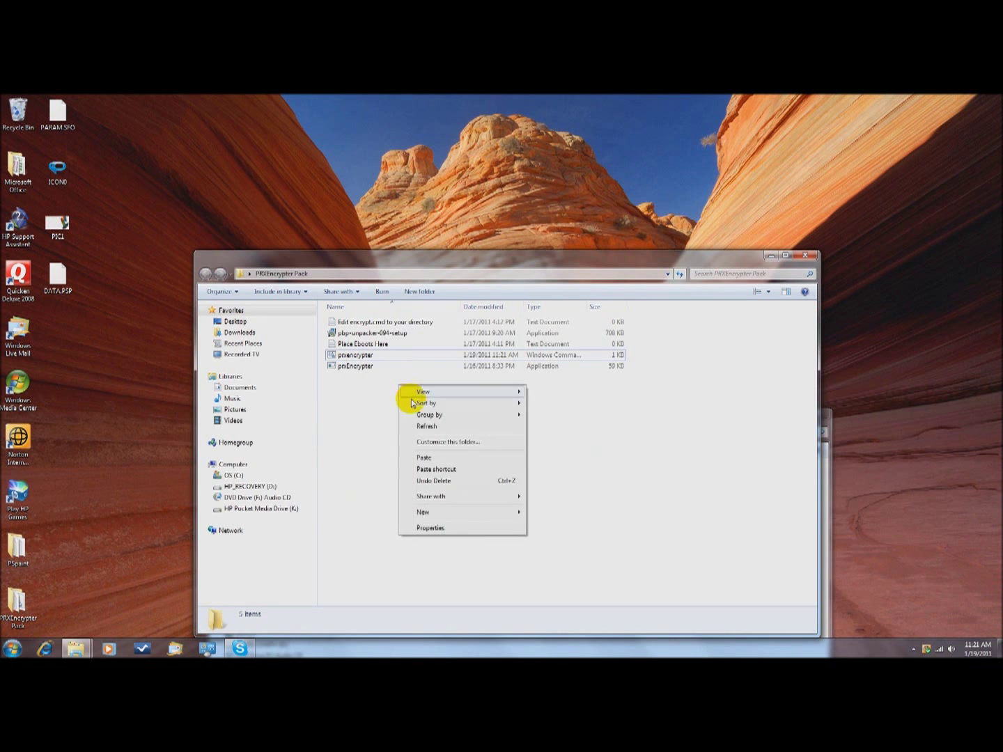
pyautogui.click(425, 458)
# - Resize the PRXEncrypter Pack window, close PSpaint, and select the prxencrypter script
pyautogui.moveTo(425, 272); pyautogui.dragTo(528, 99)
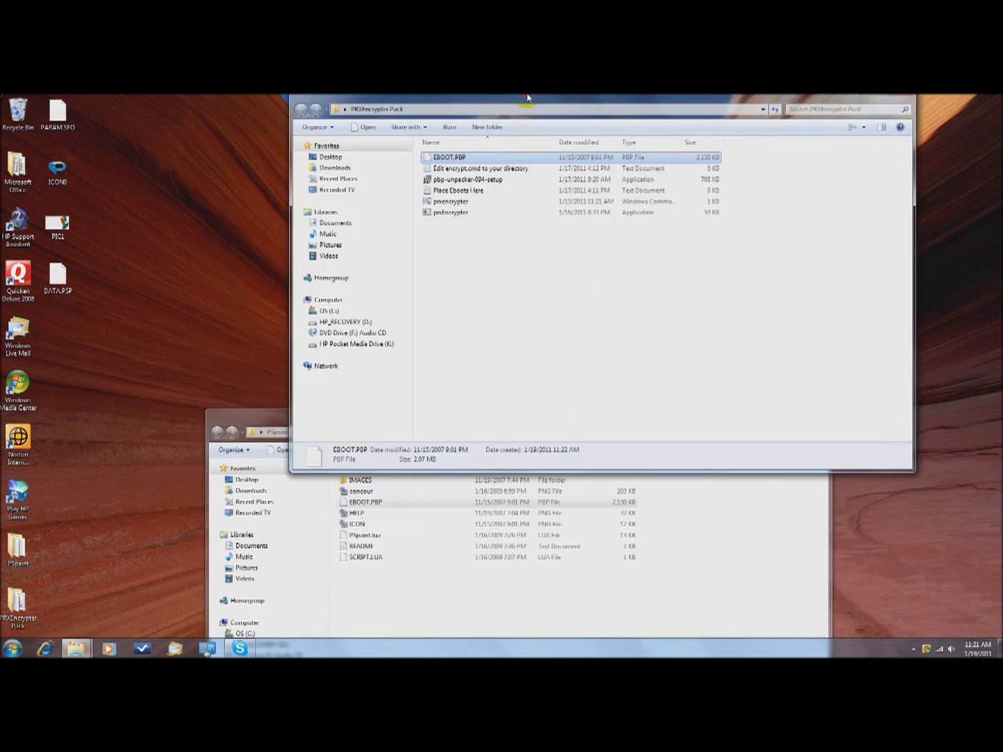
pyautogui.moveTo(631, 96); pyautogui.dragTo(724, 94)
pyautogui.moveTo(467, 98); pyautogui.dragTo(477, 167)
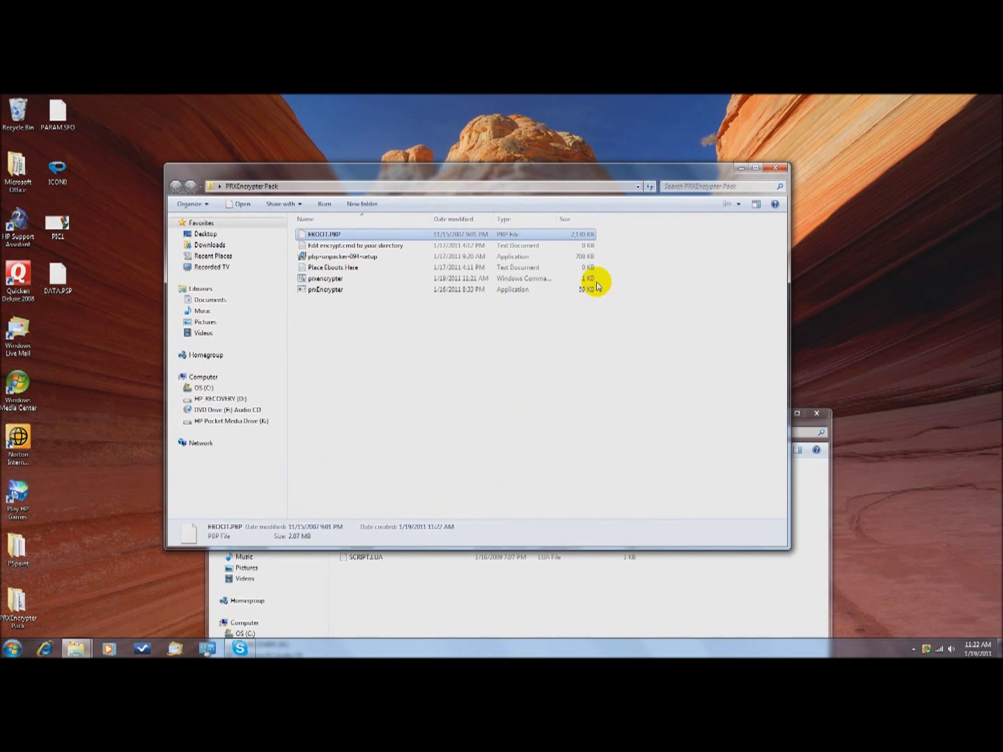
pyautogui.click(819, 415)
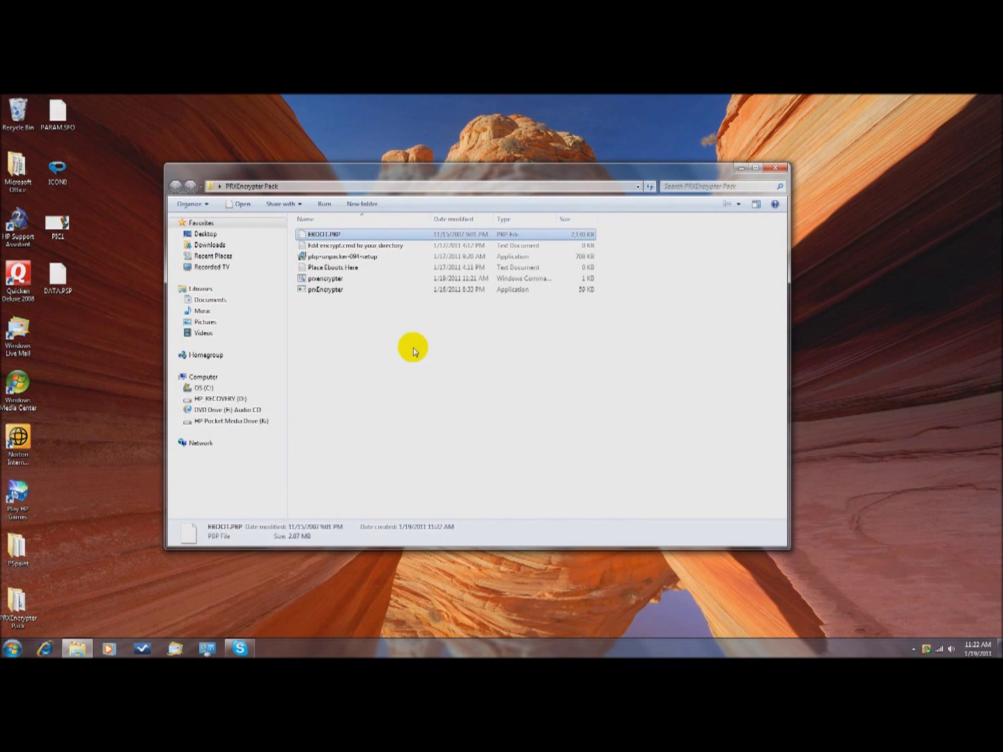
pyautogui.click(330, 282)
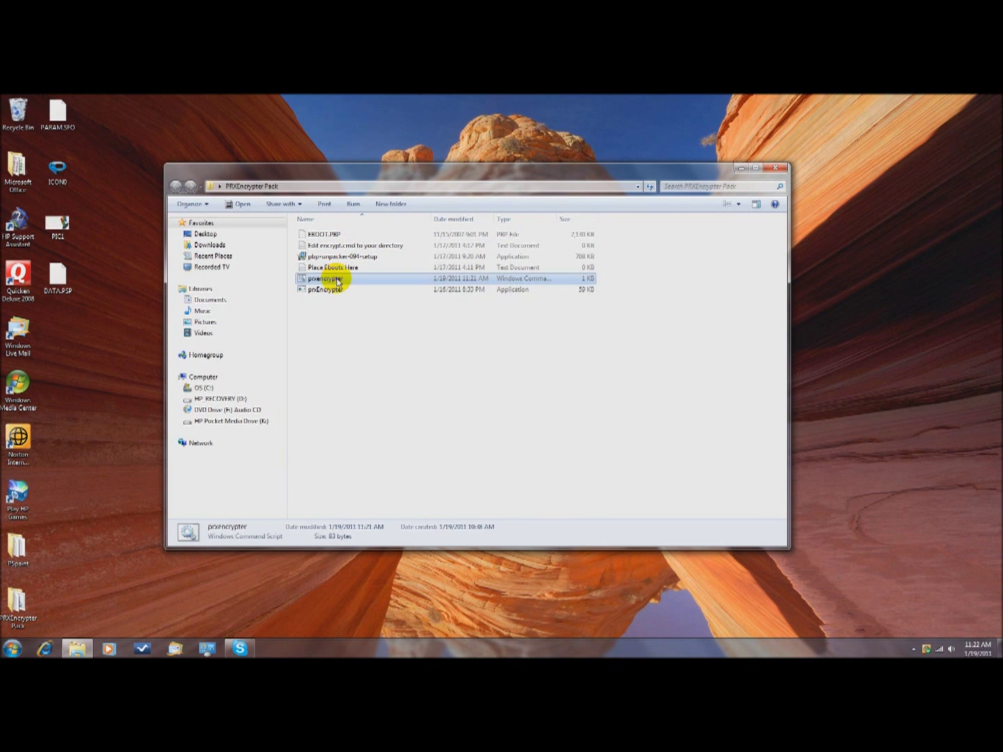
# - Run the prxencrypter script to generate data.psp from EBOOT.PBP
pyautogui.doubleClick(336, 281)
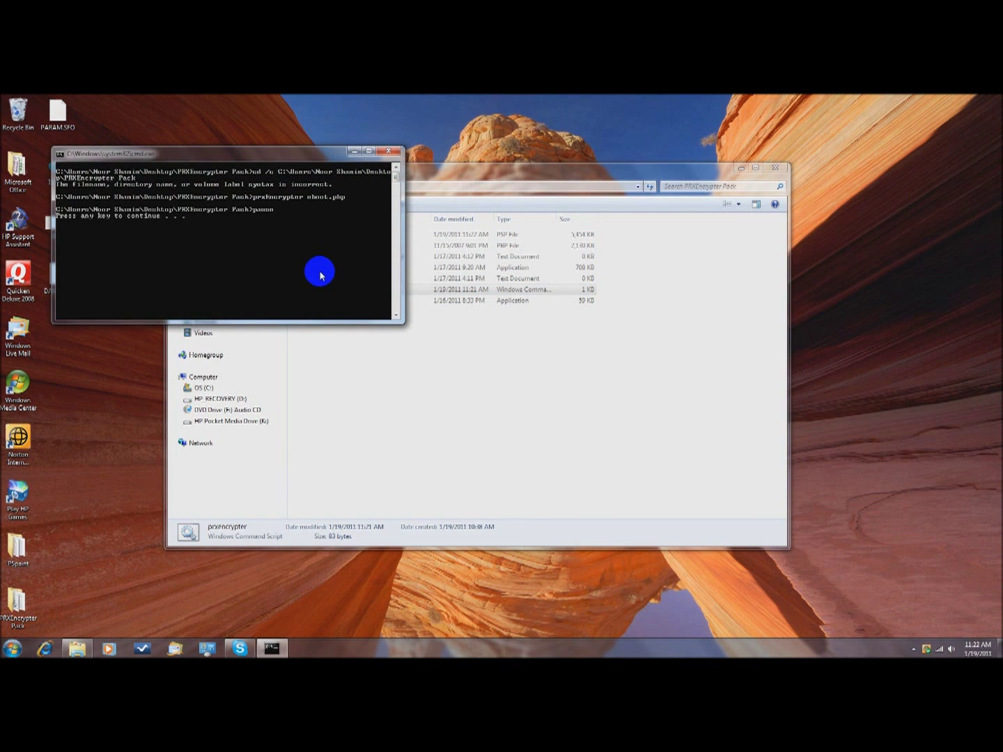
pyautogui.press('Return')
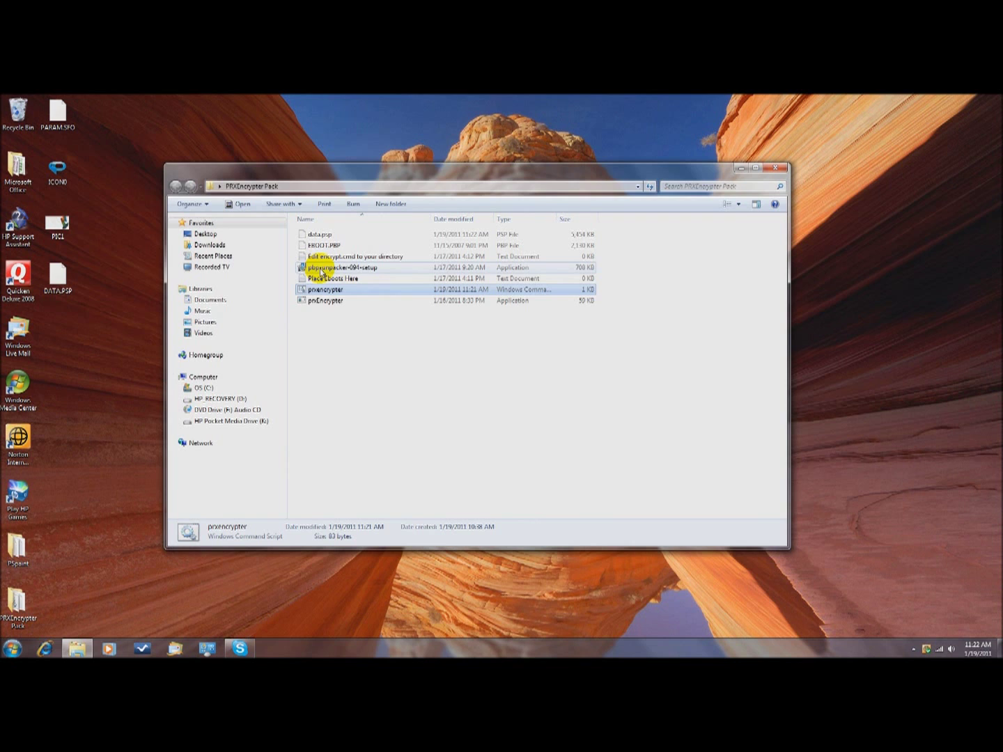
pyautogui.click(341, 235)
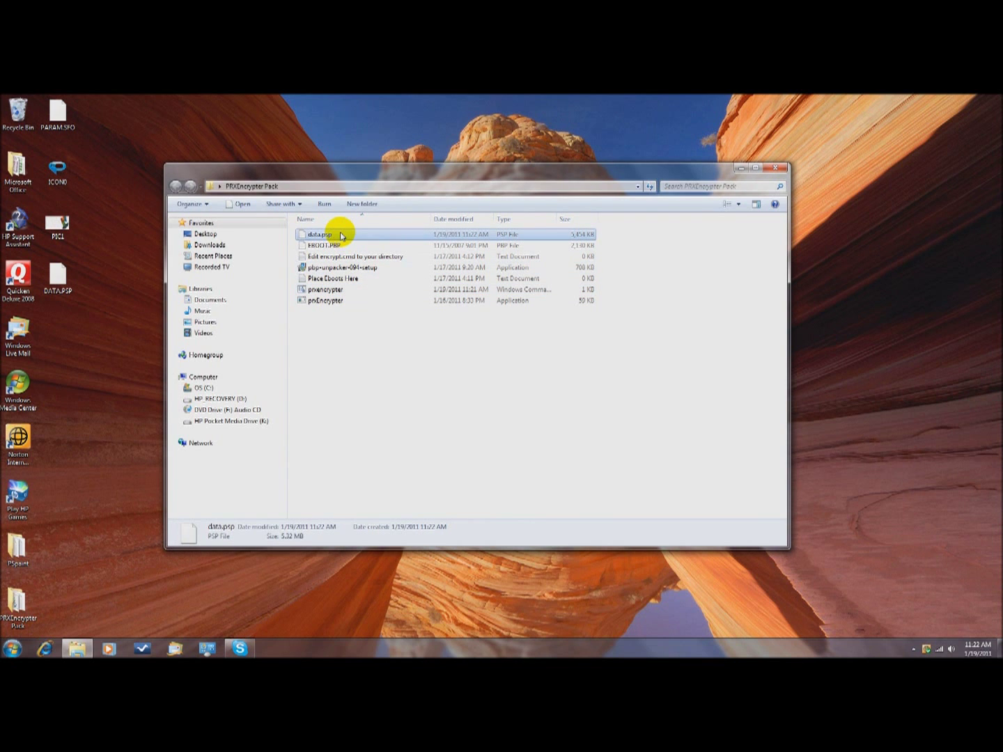
# - Copy data.psp over the desktop's DATA.PSP, replacing it, and close the folder
pyautogui.rightClick(335, 239)
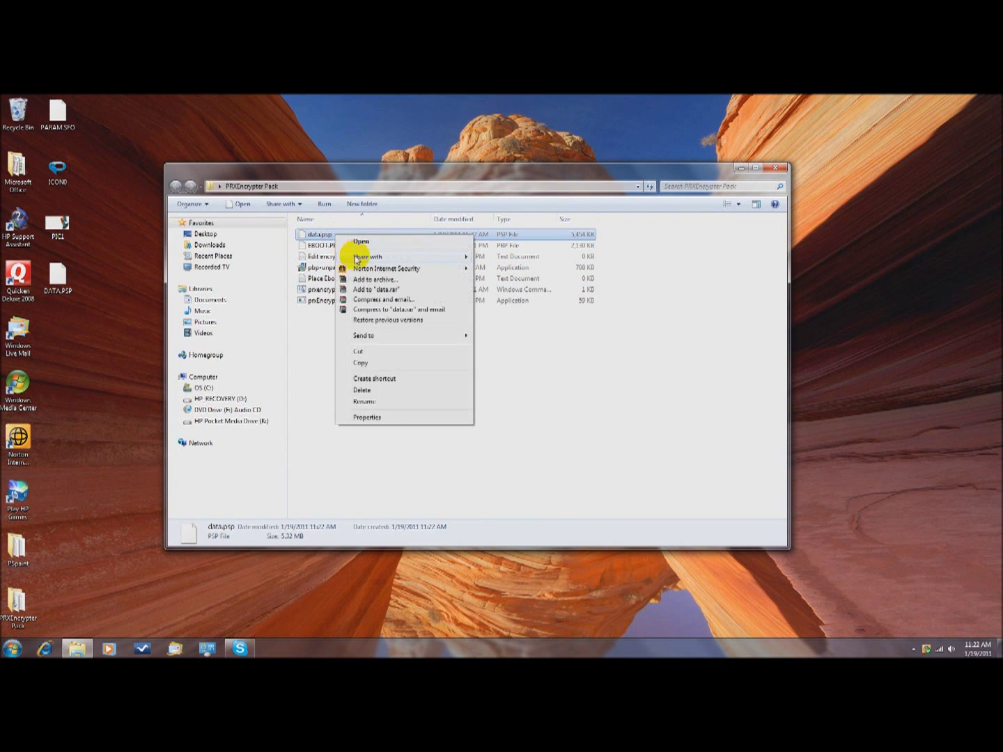
pyautogui.click(354, 362)
pyautogui.rightClick(80, 367)
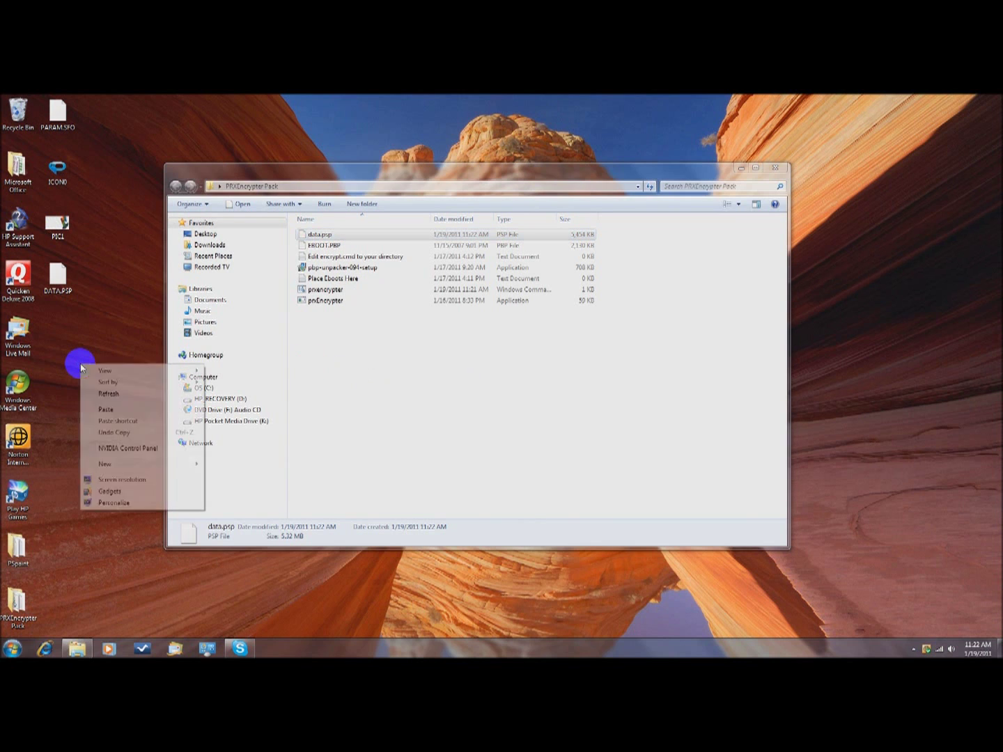
pyautogui.click(106, 410)
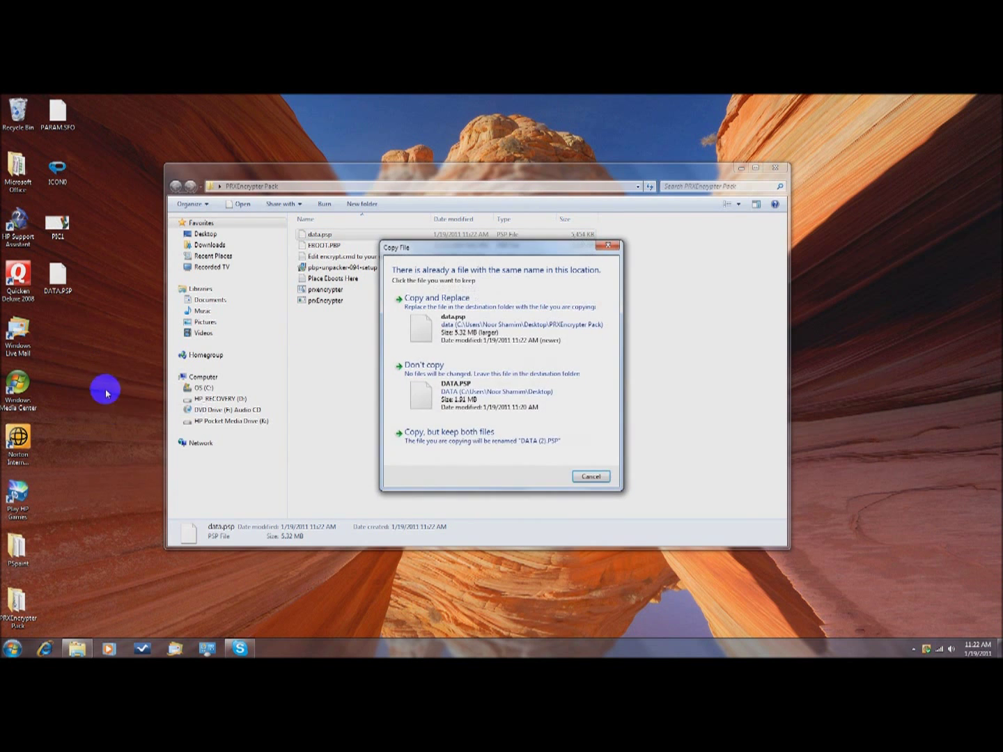
pyautogui.click(463, 328)
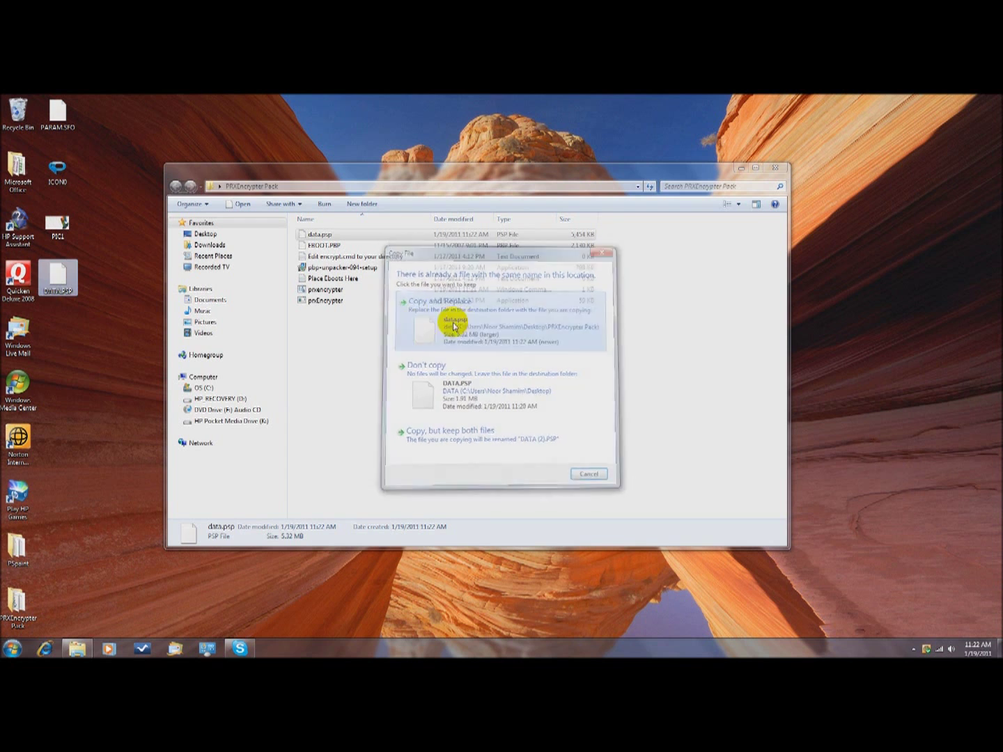
pyautogui.click(775, 169)
# - Launch PBP Unpacker and load Desktop's PARAM.SFO and ICON0 into their slots
pyautogui.click(12, 648)
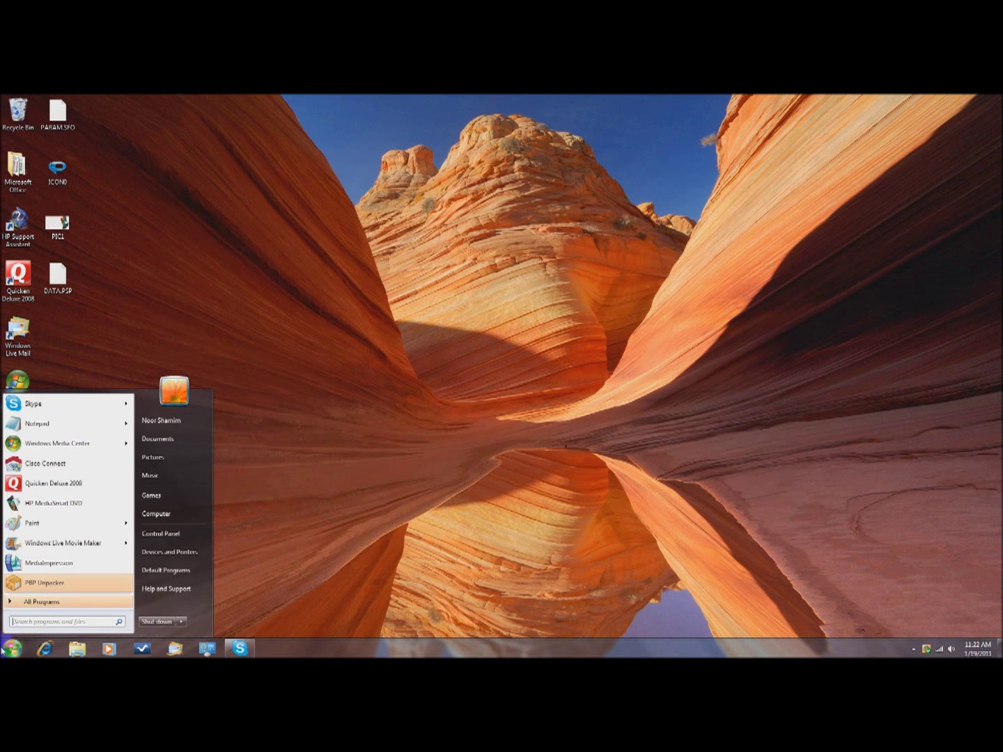
pyautogui.click(59, 591)
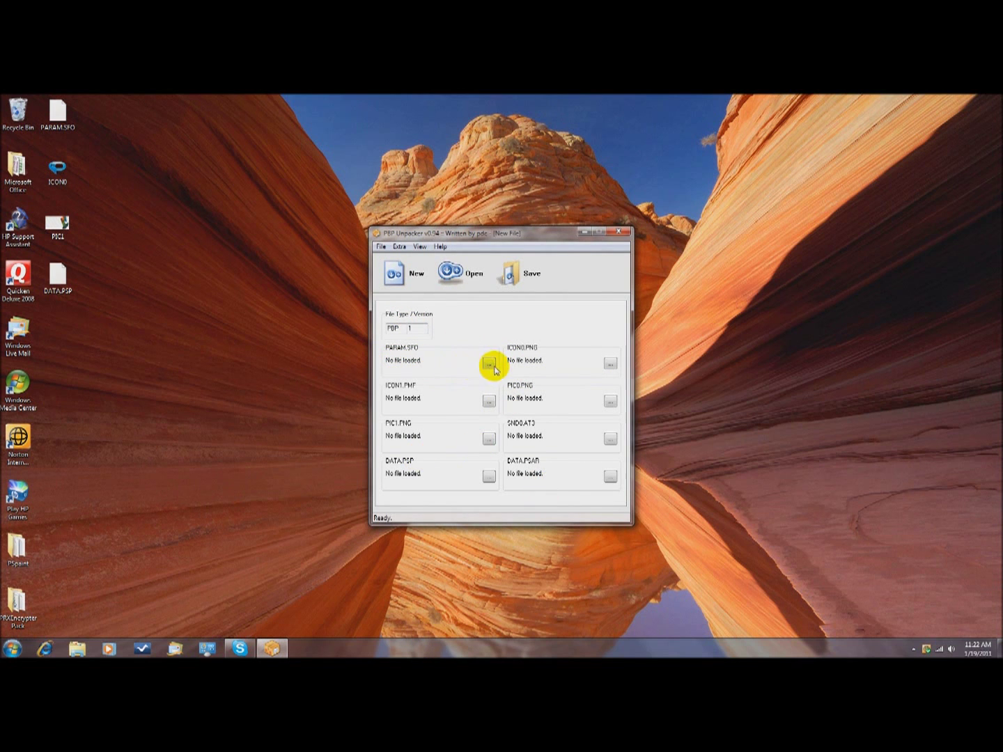
pyautogui.click(488, 363)
pyautogui.click(383, 287)
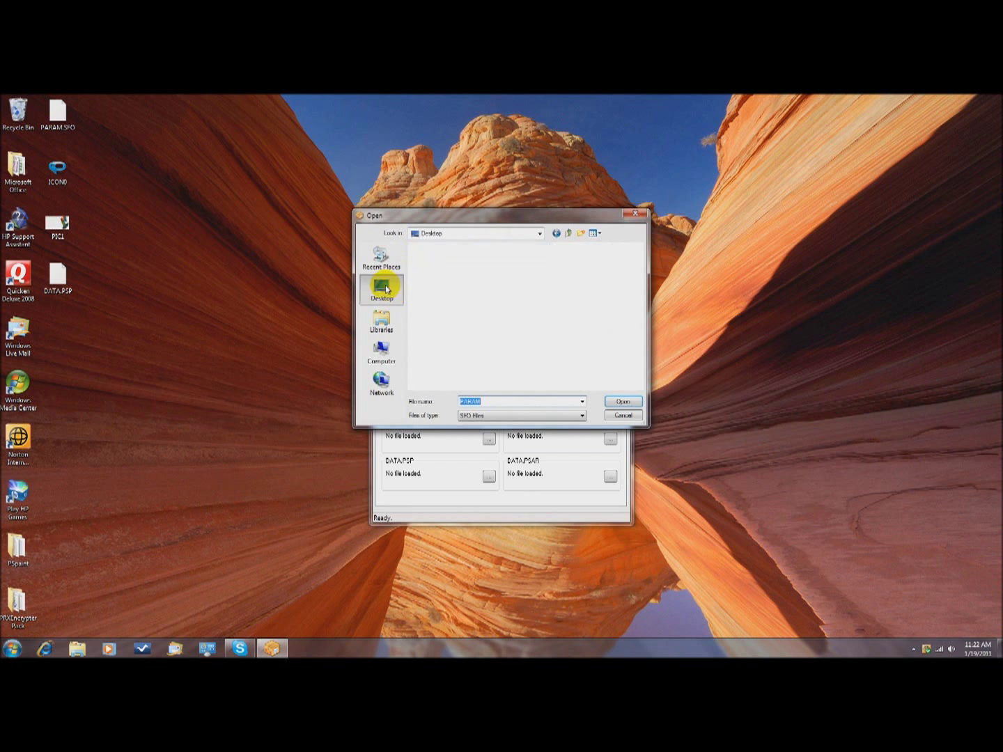
pyautogui.click(459, 367)
pyautogui.click(608, 403)
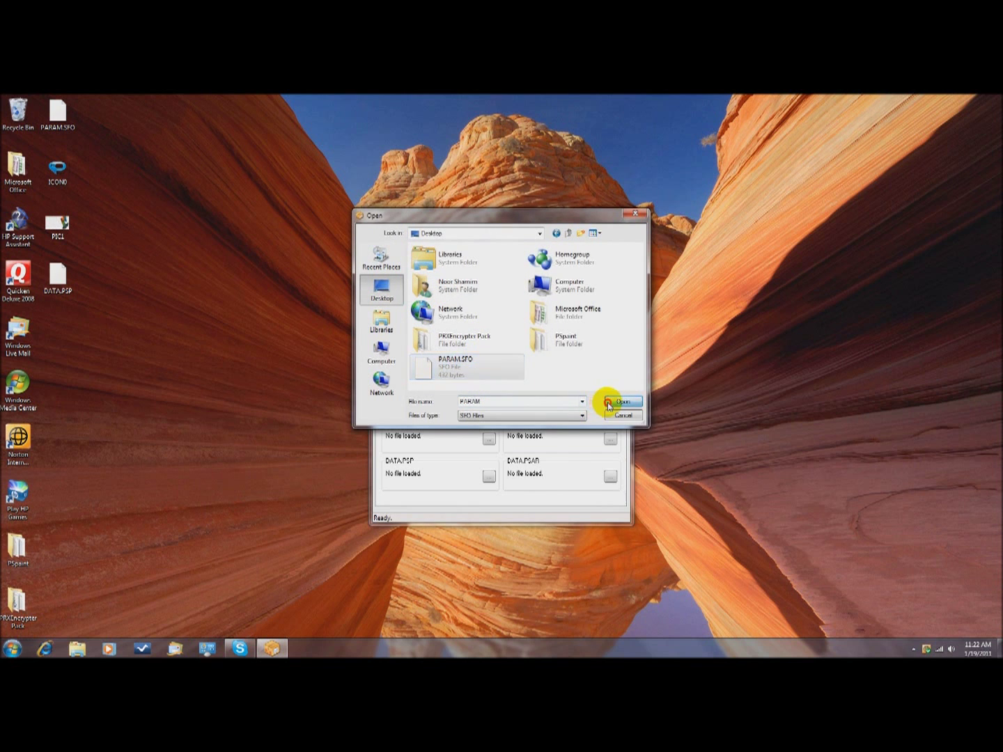
pyautogui.click(610, 364)
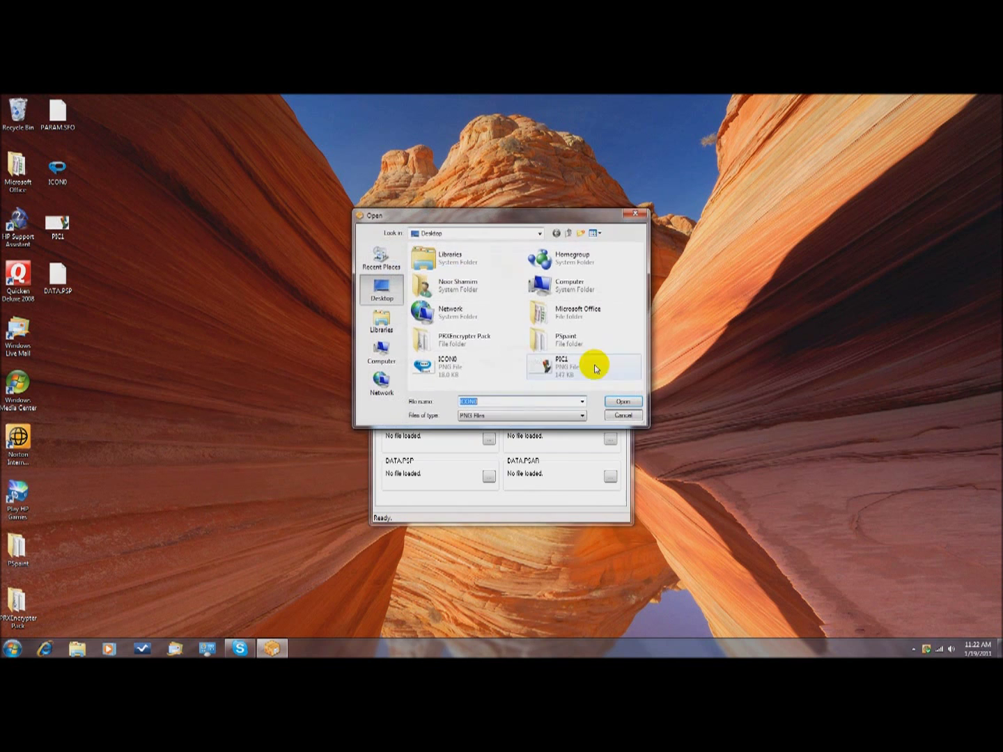
pyautogui.click(461, 369)
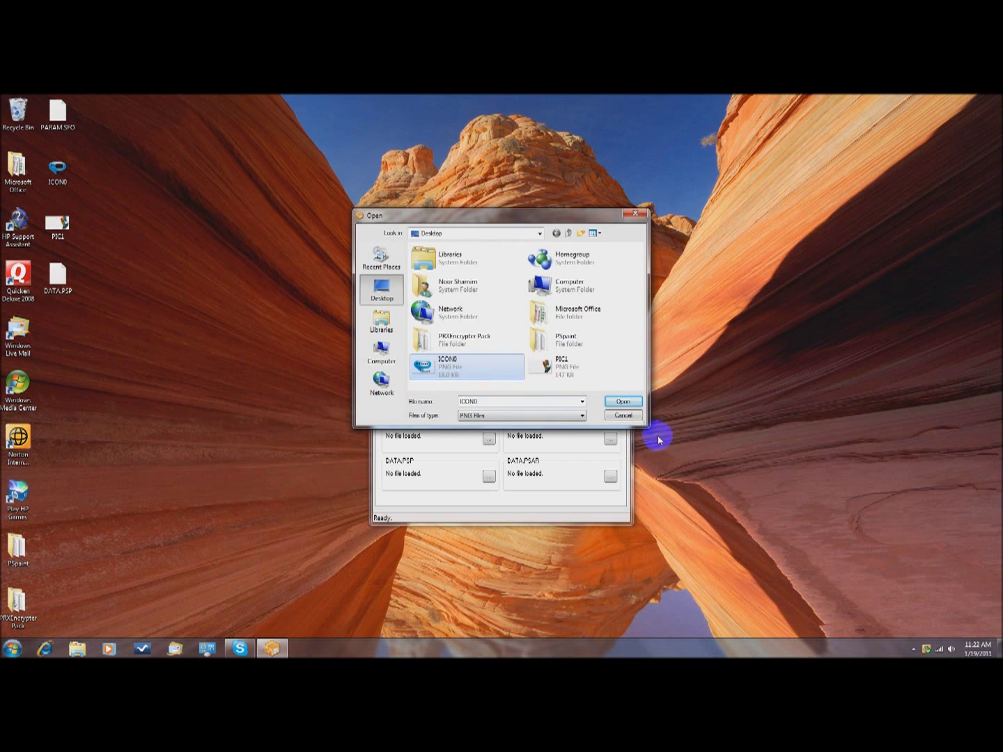
pyautogui.click(623, 402)
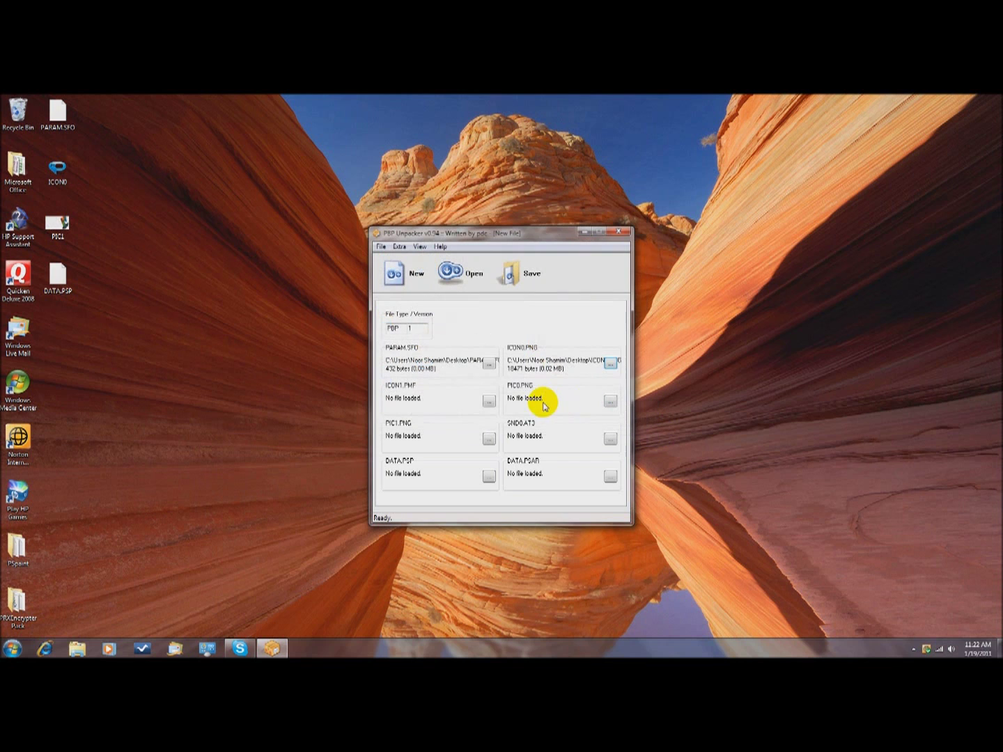
# - Load PIC1 and DATA.PSP into their slots and start saving the package
pyautogui.click(492, 437)
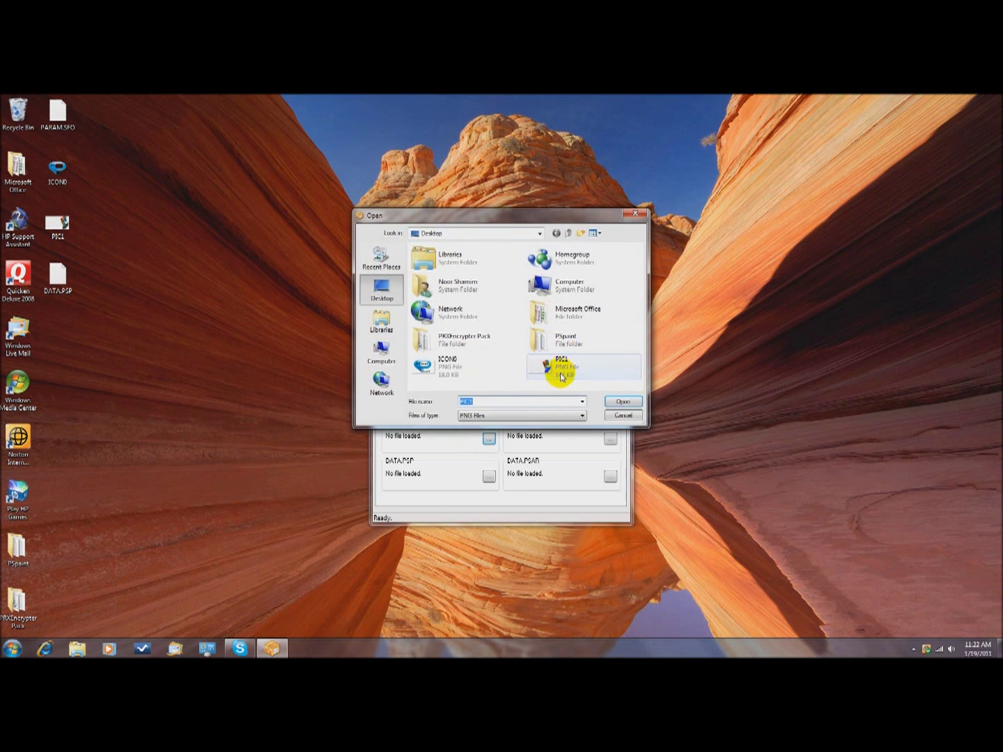
pyautogui.click(557, 366)
pyautogui.click(623, 402)
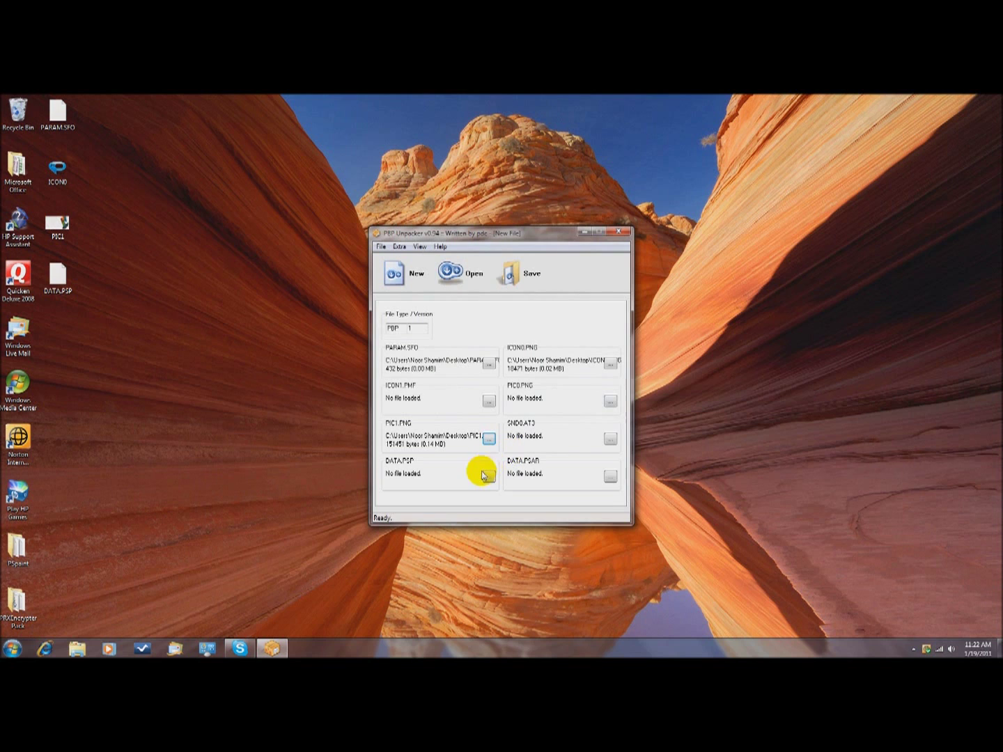
pyautogui.click(489, 476)
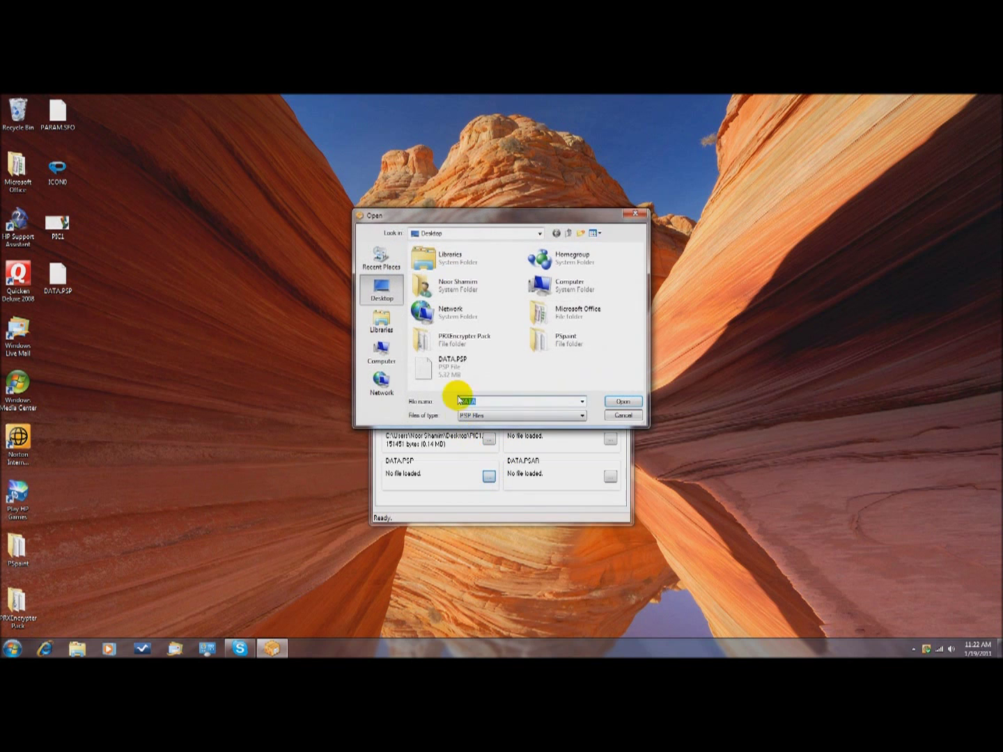
pyautogui.click(459, 371)
pyautogui.click(623, 403)
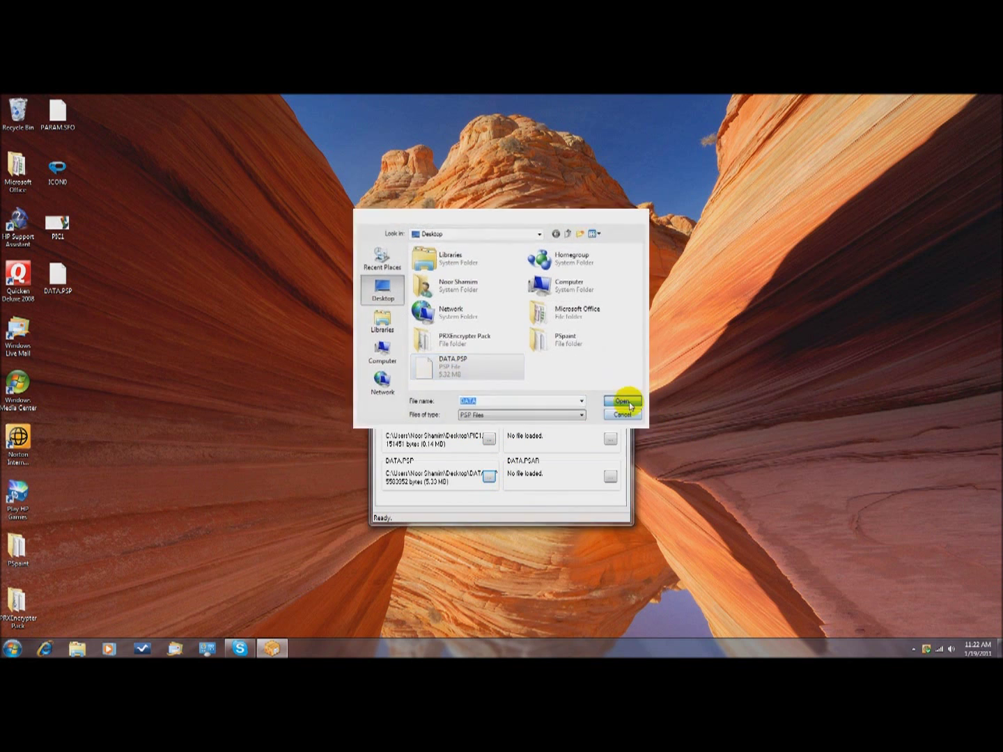
pyautogui.click(522, 273)
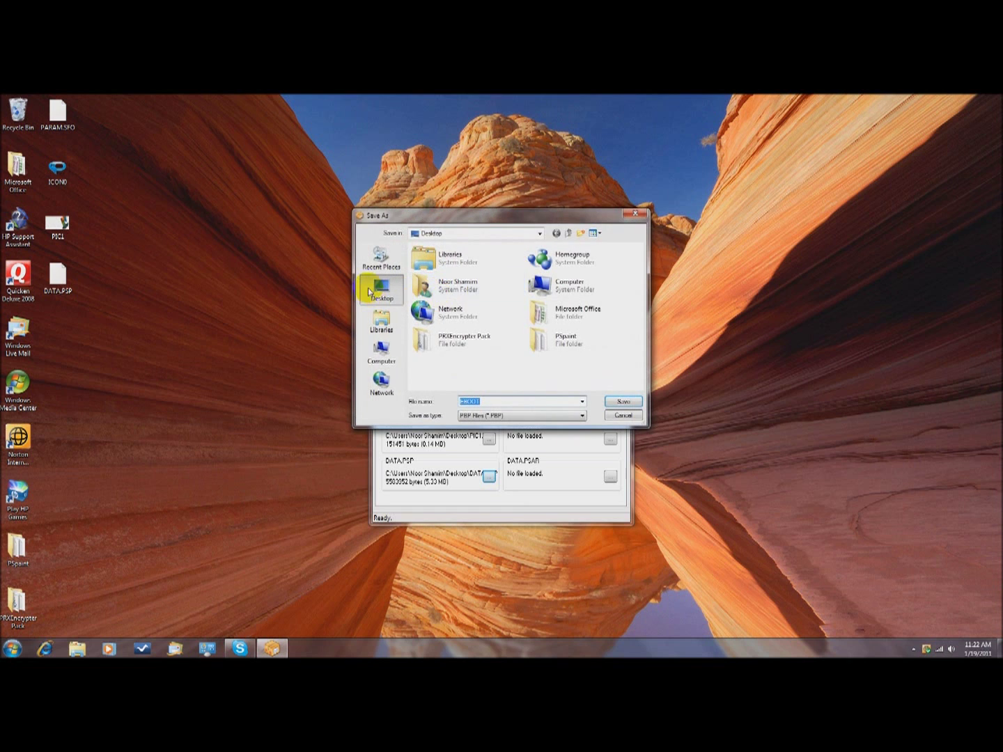
# - Save the repacked package as EBOOT.PBP on the Desktop
pyautogui.click(621, 402)
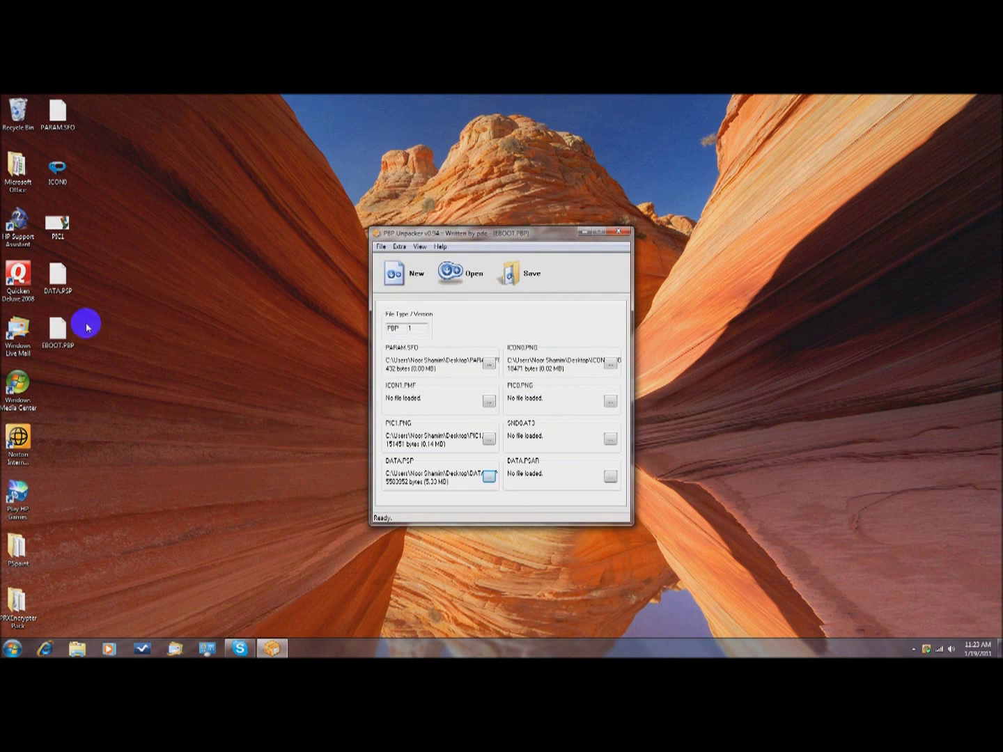
pyautogui.click(59, 333)
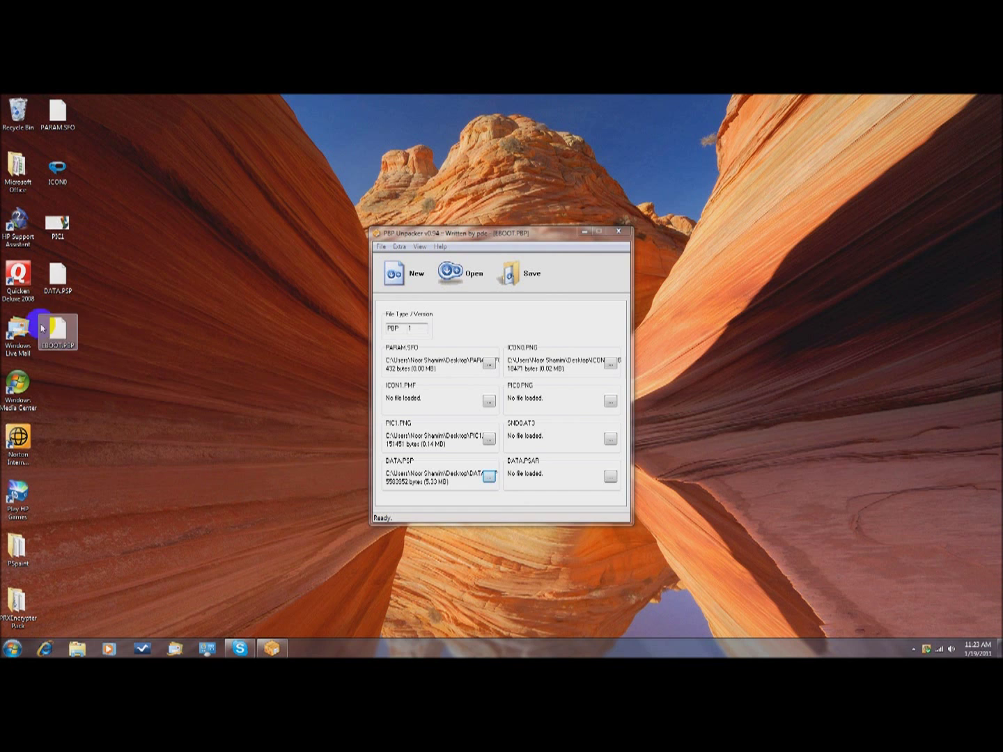
# - Close PBP Unpacker, select the new EBOOT.PBP, and bring up the desktop context menu
pyautogui.click(617, 229)
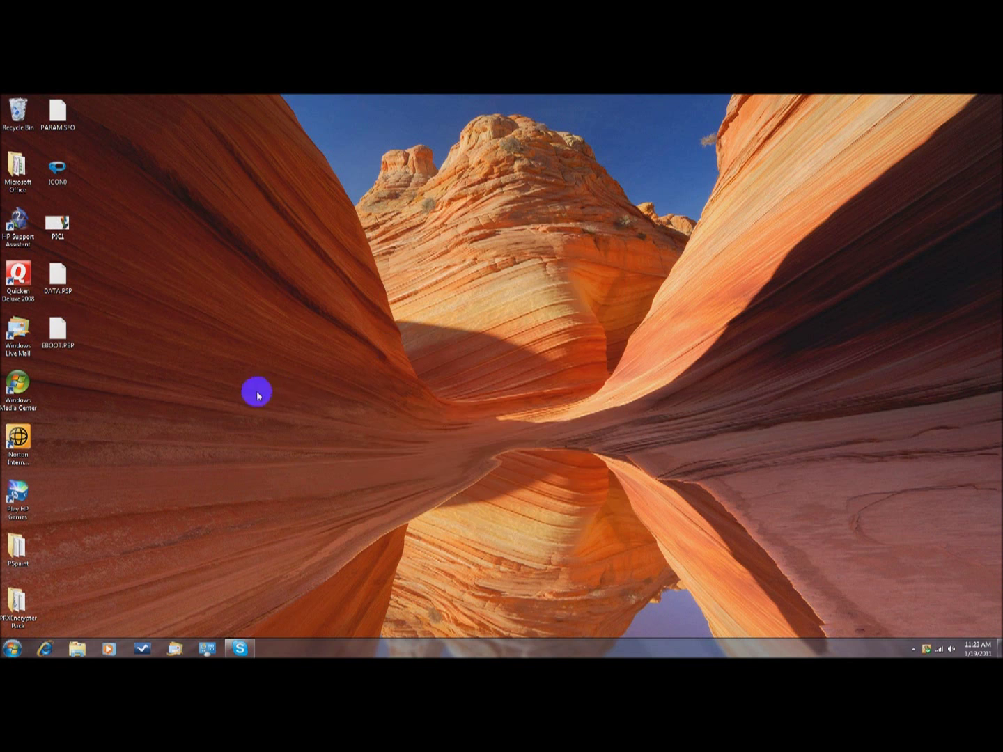
pyautogui.click(59, 339)
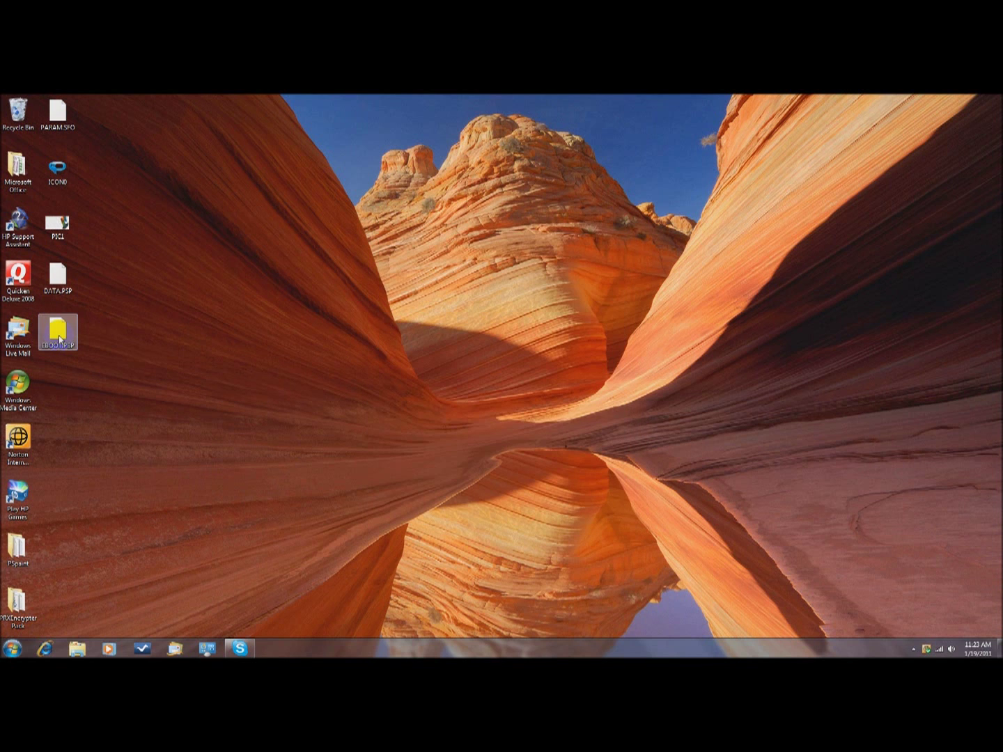
pyautogui.rightClick(169, 360)
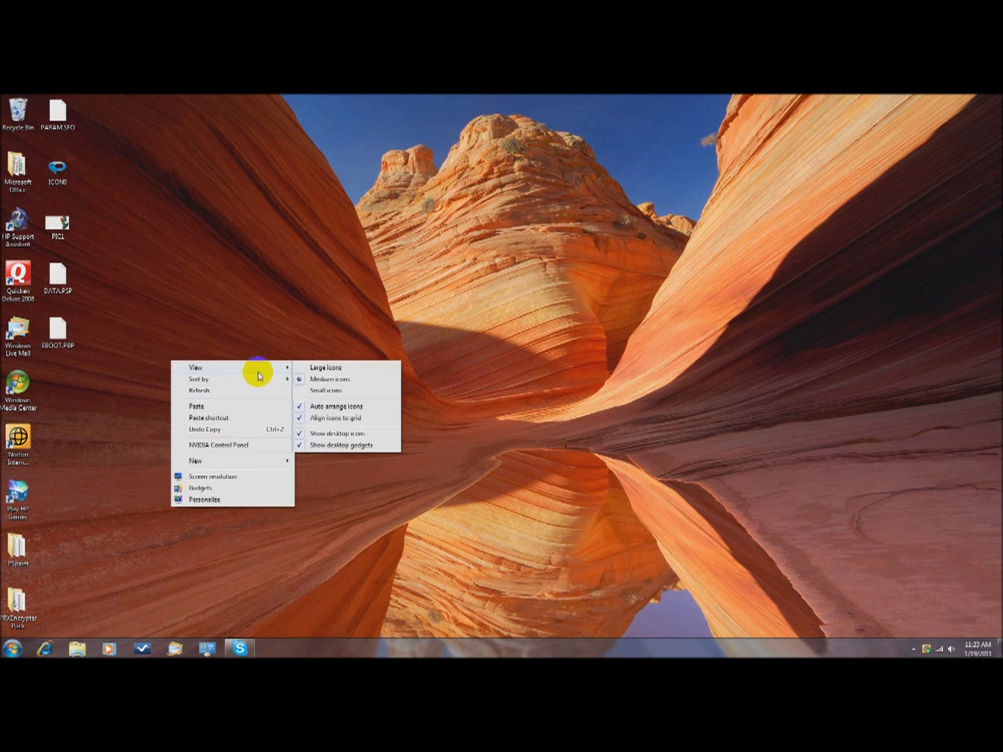
# - Create a desktop folder named Paint and move EBOOT.PBP into it
pyautogui.moveTo(255, 460)
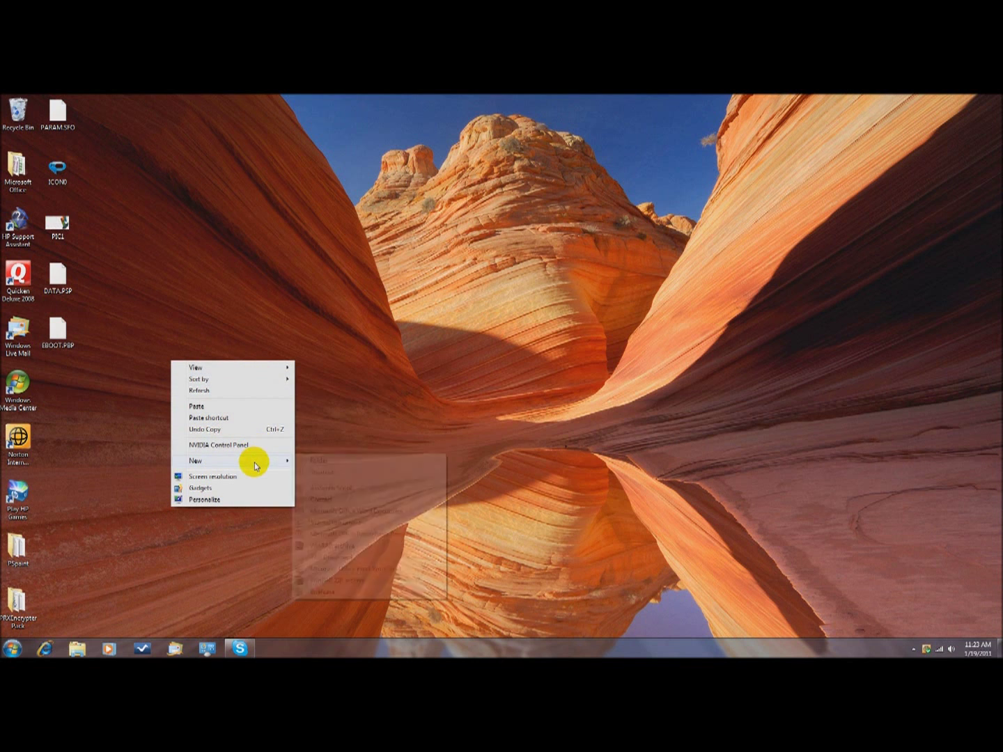
pyautogui.click(304, 462)
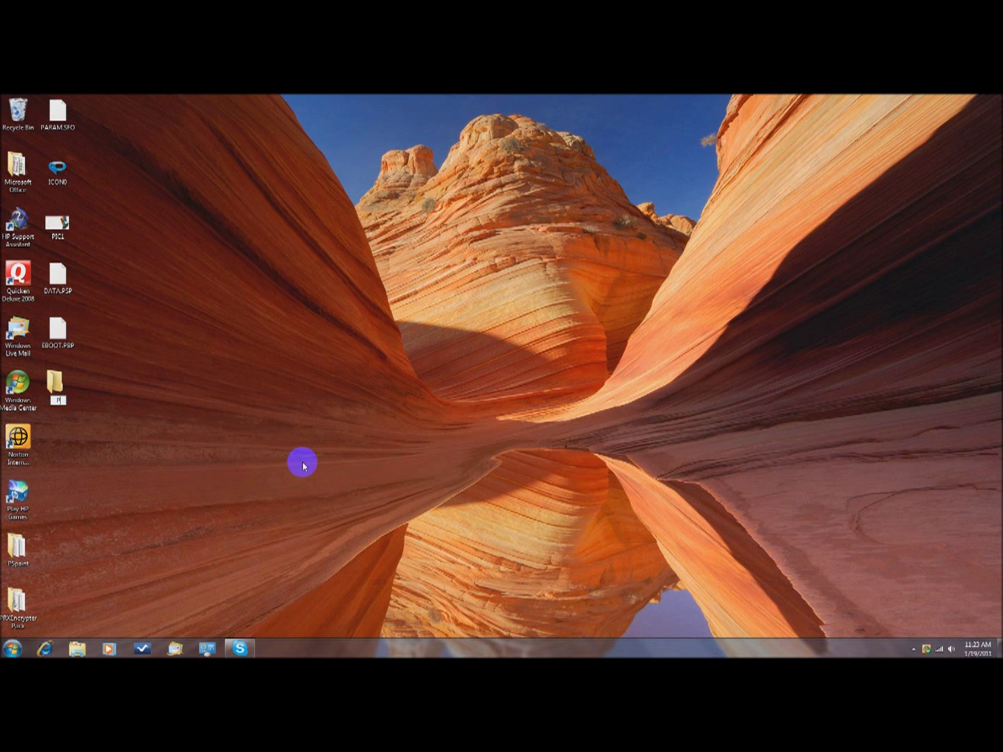
pyautogui.press('Return')
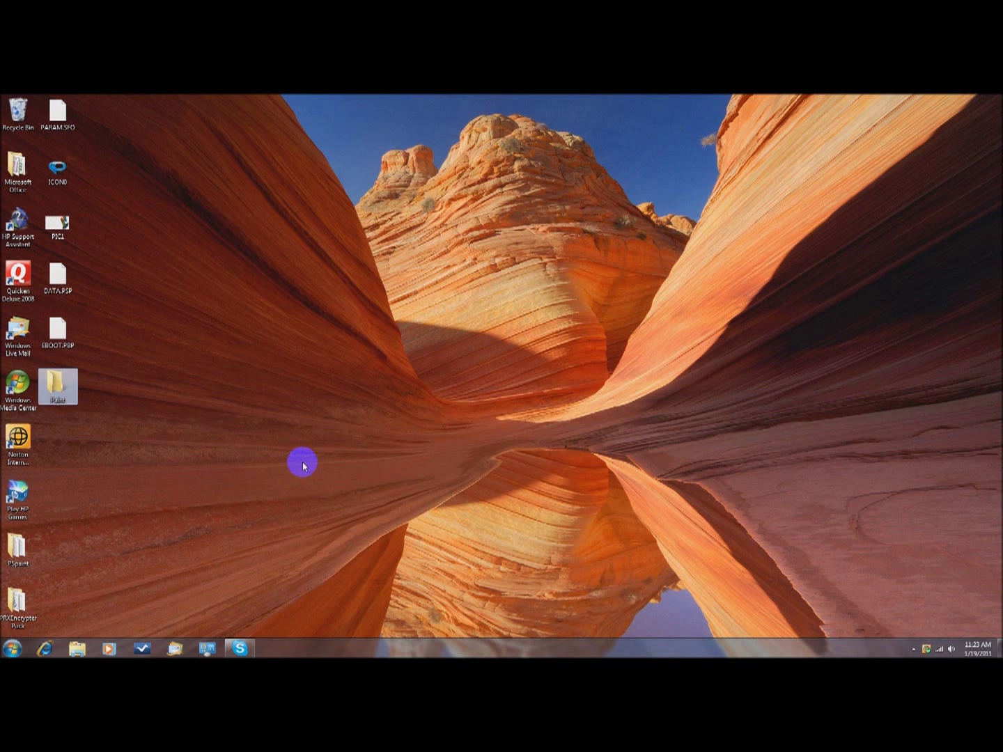
pyautogui.moveTo(58, 330)
pyautogui.mouseDown()
pyautogui.moveTo(73, 340)
pyautogui.moveTo(70, 396)
pyautogui.mouseUp()
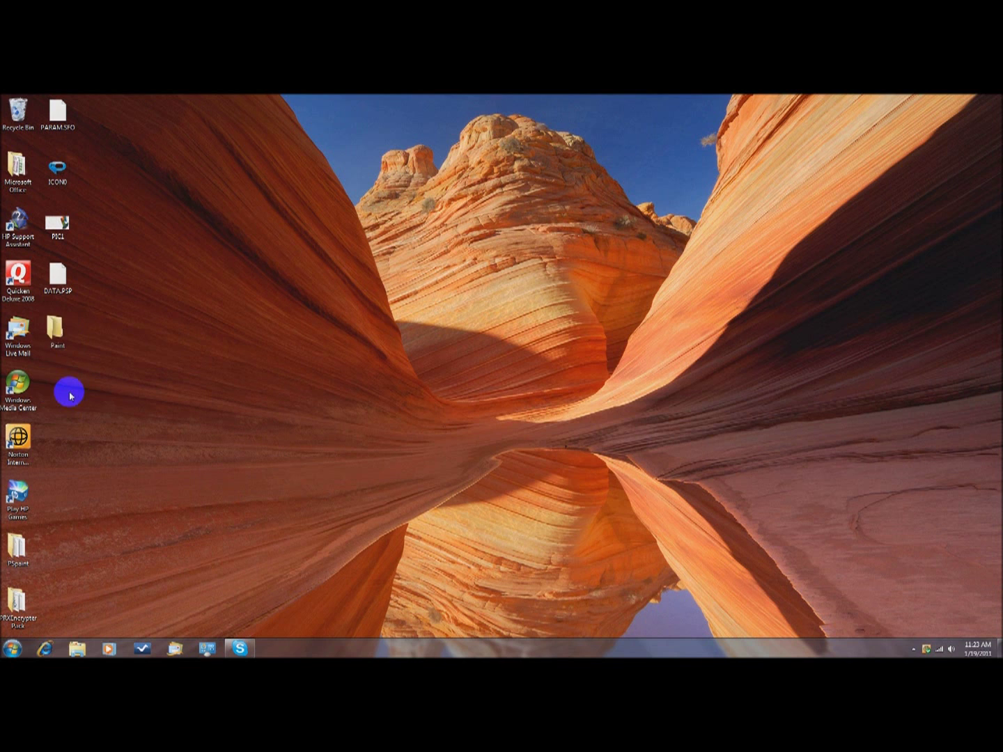
# - Check the repacked EBOOT.PBP inside the Paint folder and copy it
pyautogui.doubleClick(59, 329)
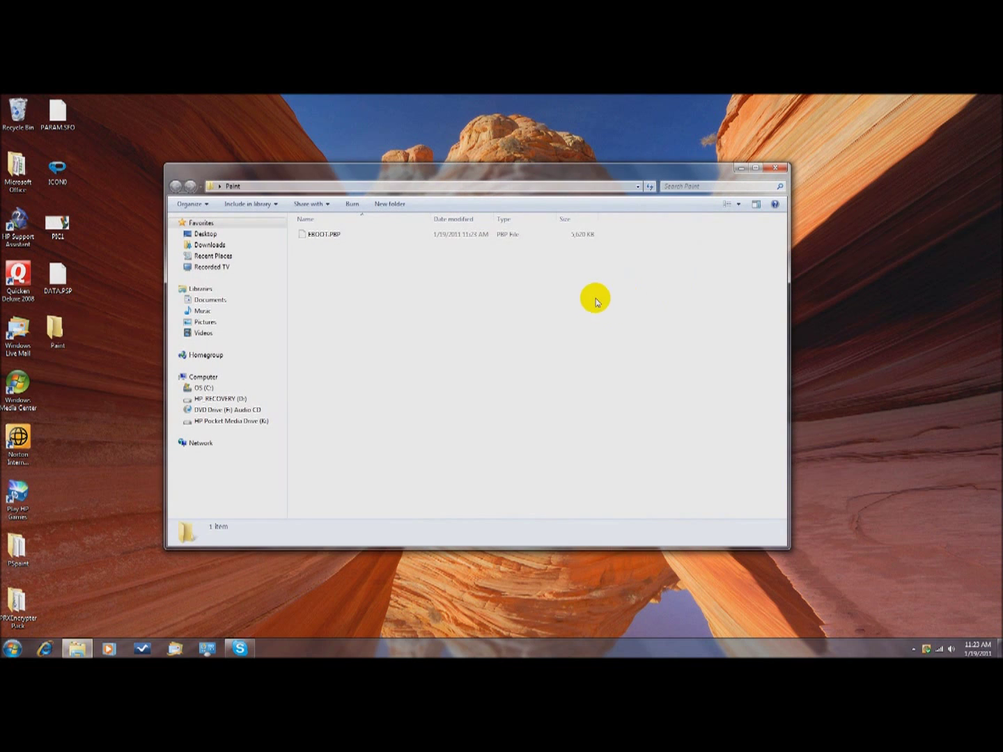
pyautogui.moveTo(592, 299)
pyautogui.mouseDown()
pyautogui.moveTo(567, 241)
pyautogui.moveTo(537, 209)
pyautogui.mouseUp()
pyautogui.click(511, 307)
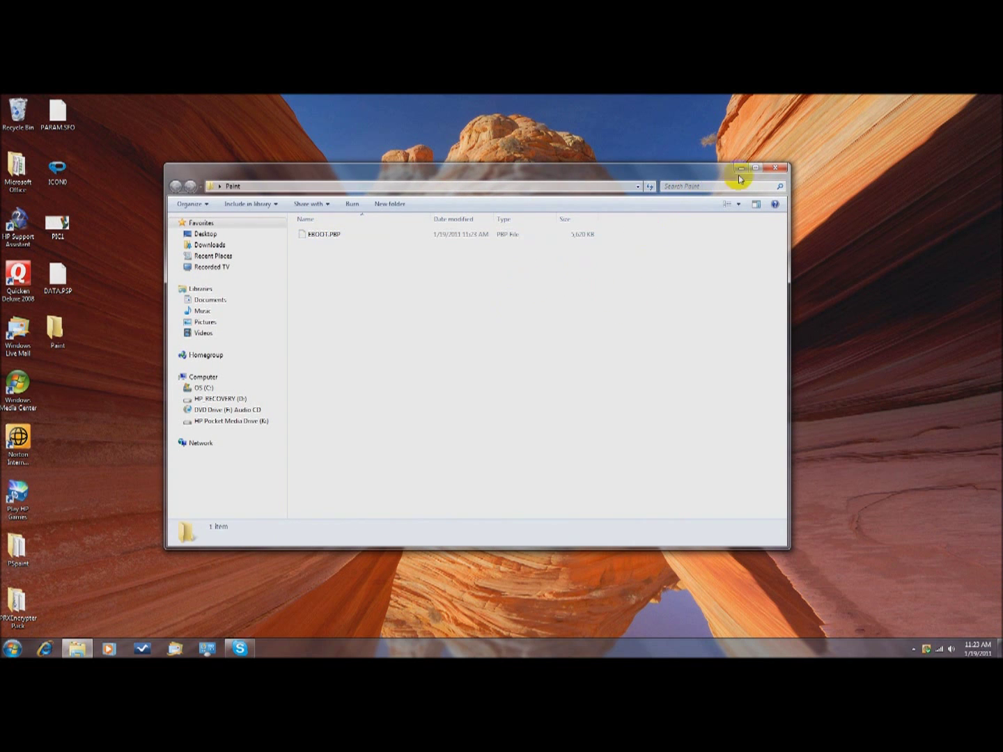
pyautogui.click(769, 168)
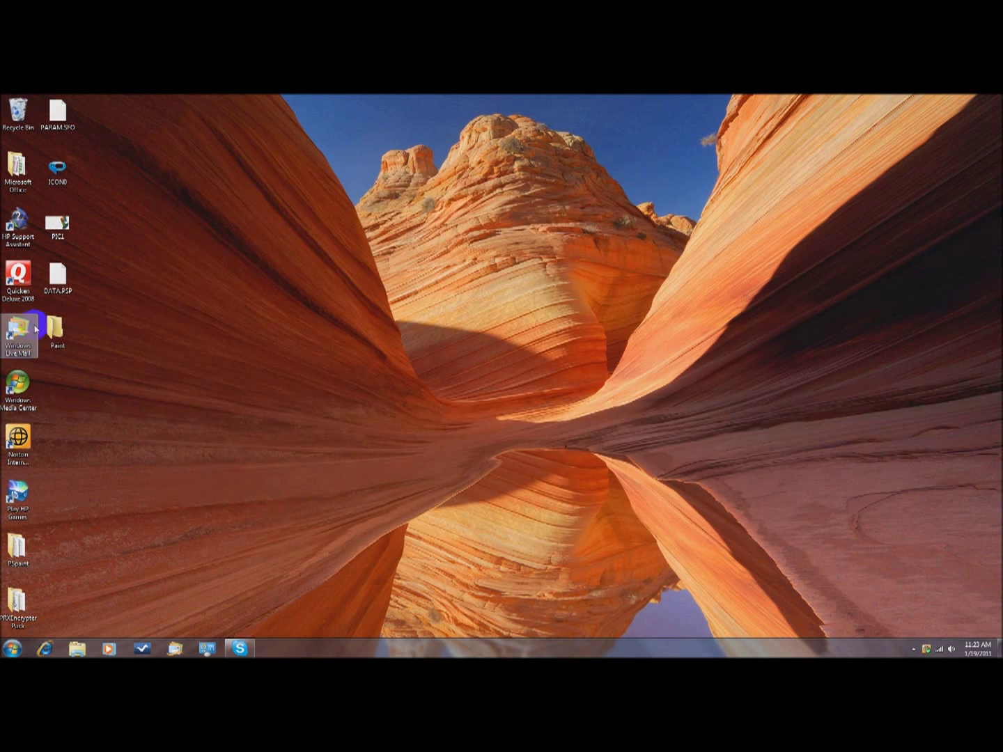
pyautogui.doubleClick(59, 329)
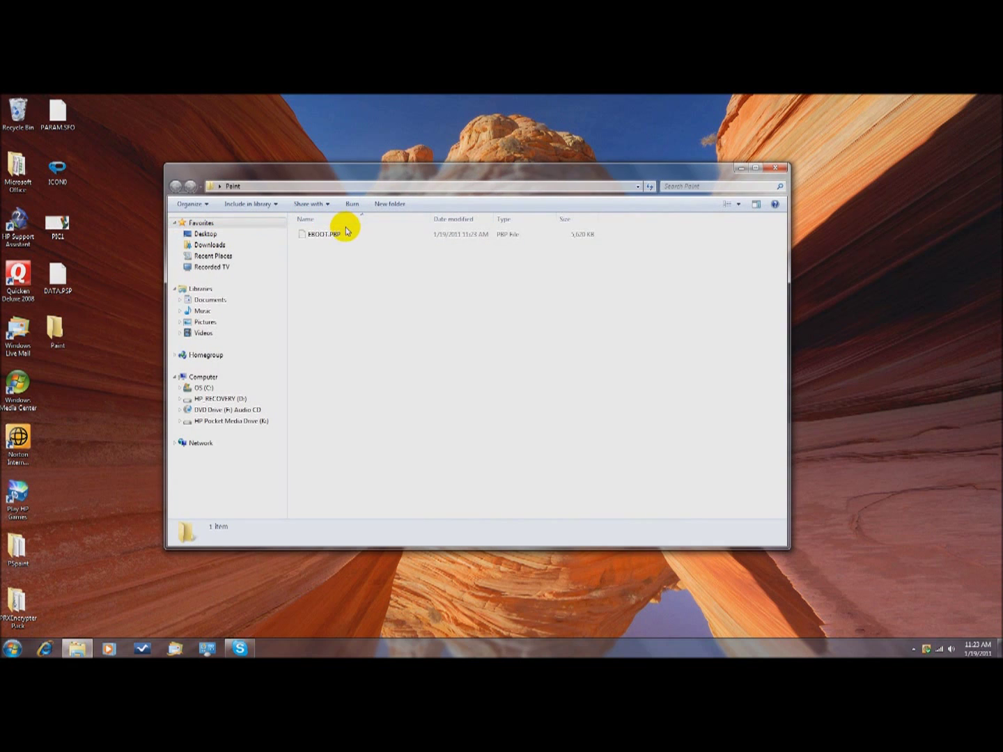
pyautogui.click(344, 234)
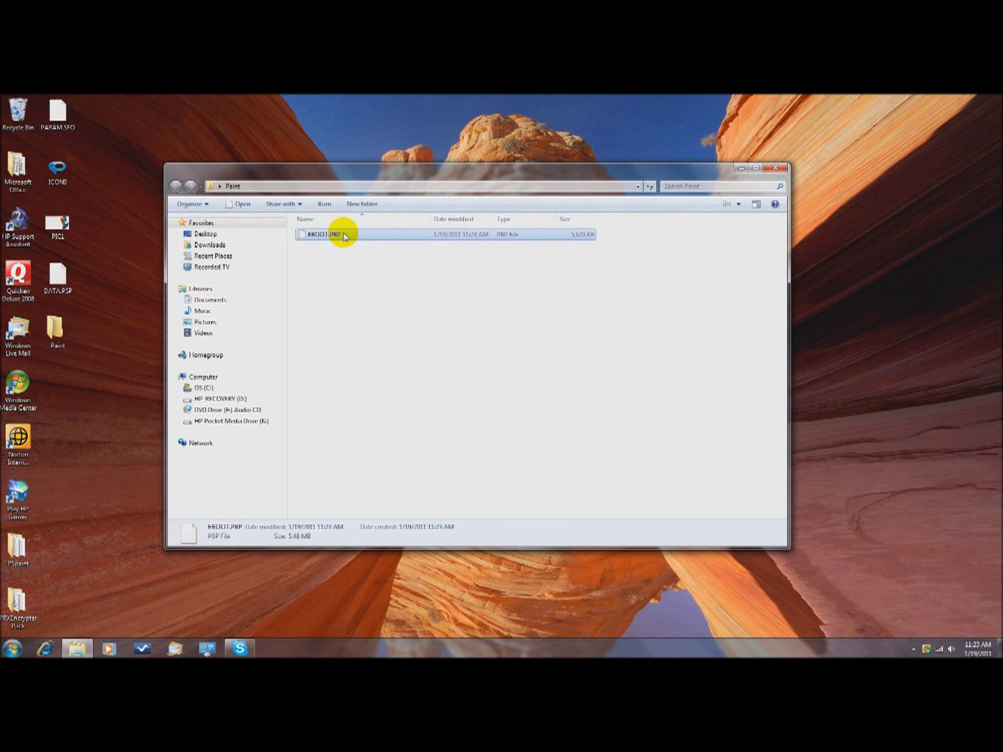
pyautogui.rightClick(344, 235)
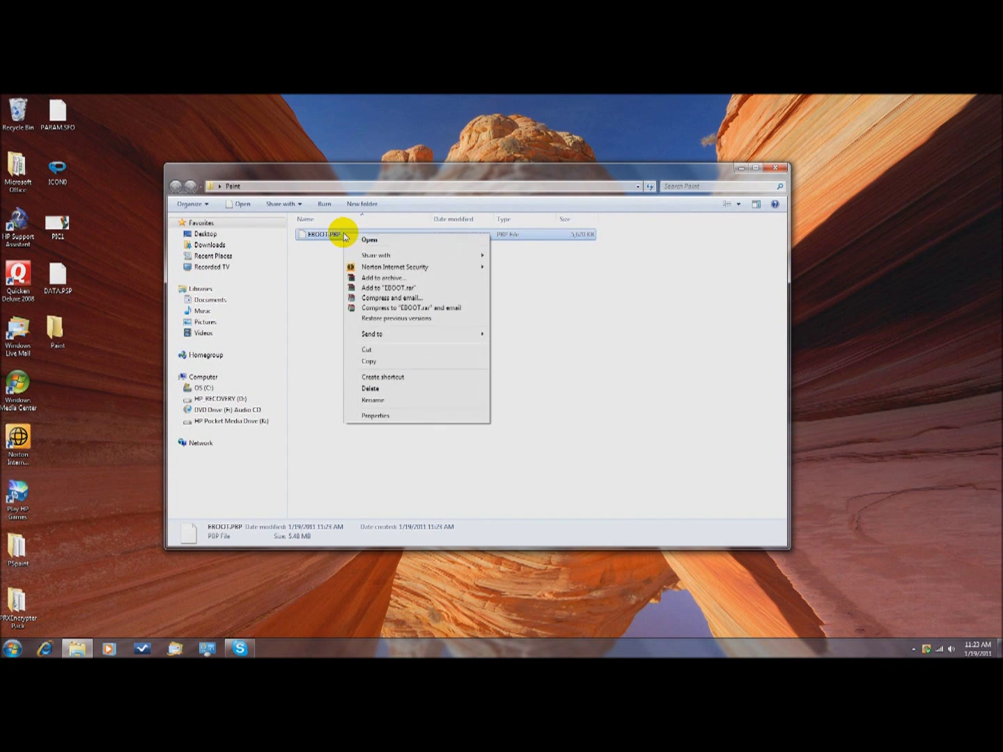
pyautogui.click(365, 358)
# - Replace the EBOOT.PBP in the PSpaint folder with the repacked 5,620 KB version
pyautogui.click(774, 167)
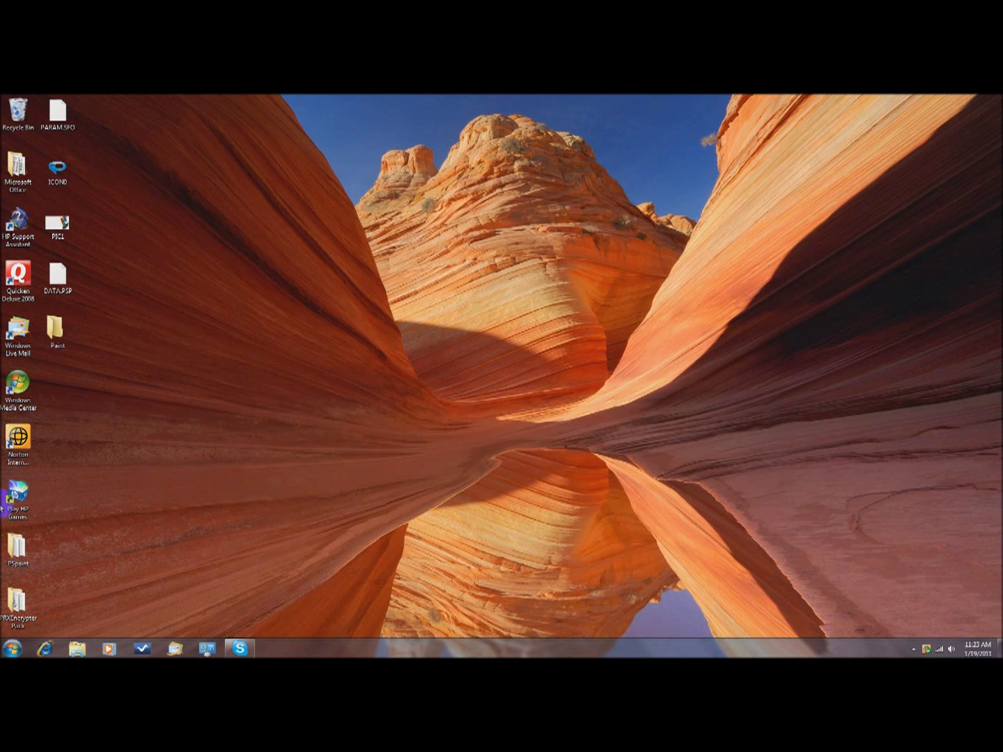
pyautogui.doubleClick(24, 565)
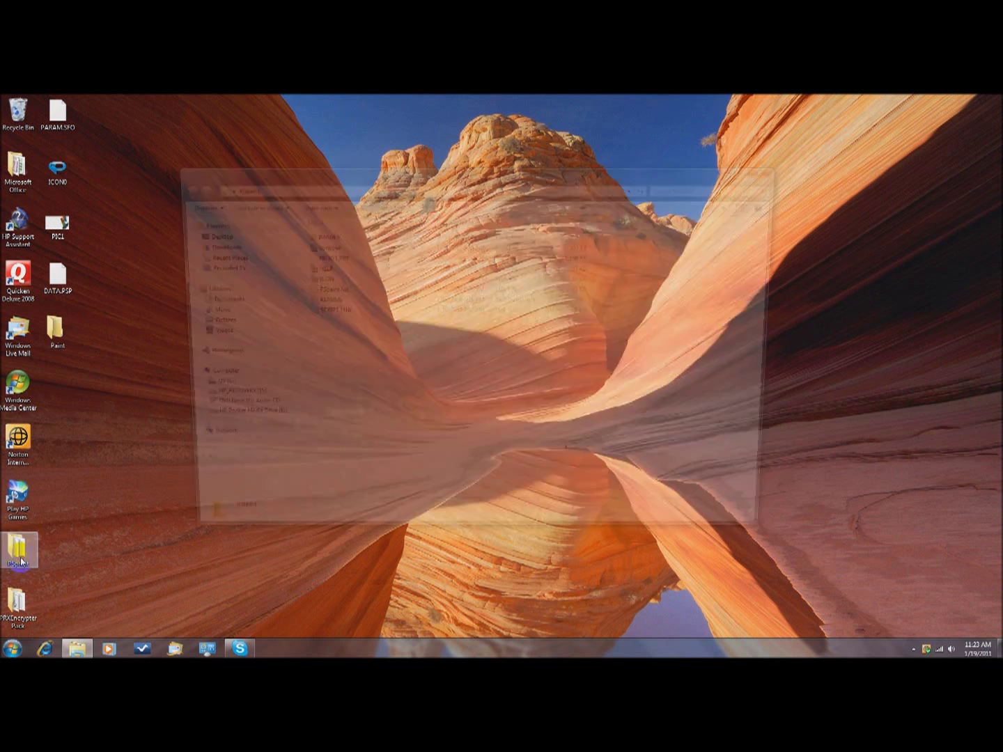
pyautogui.rightClick(398, 419)
pyautogui.click(424, 492)
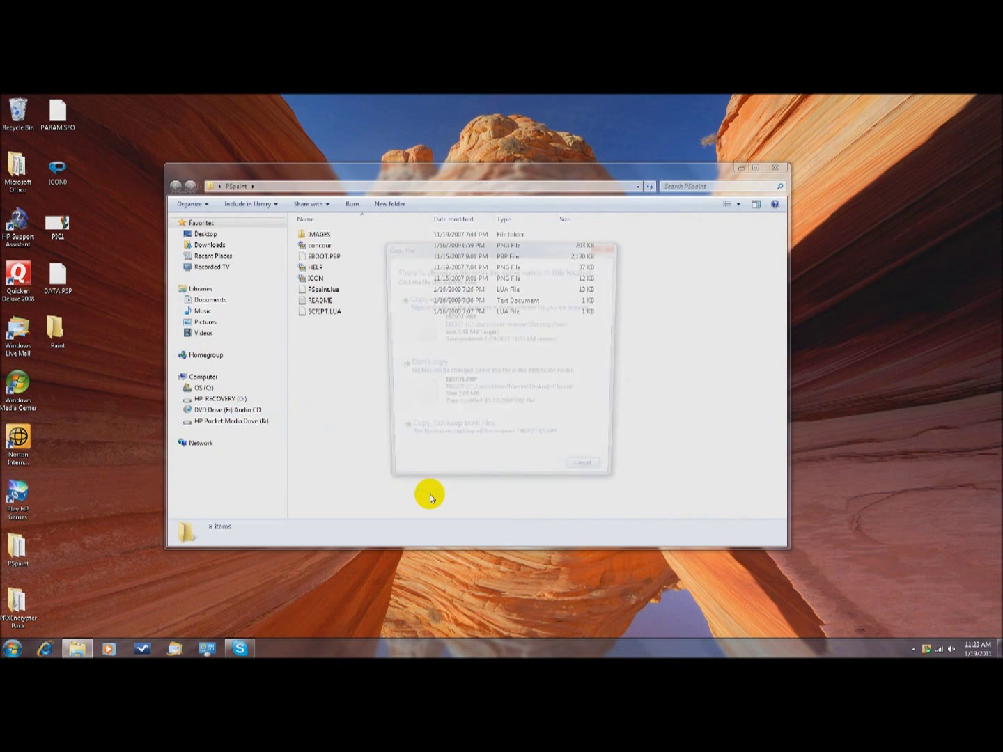
pyautogui.click(454, 342)
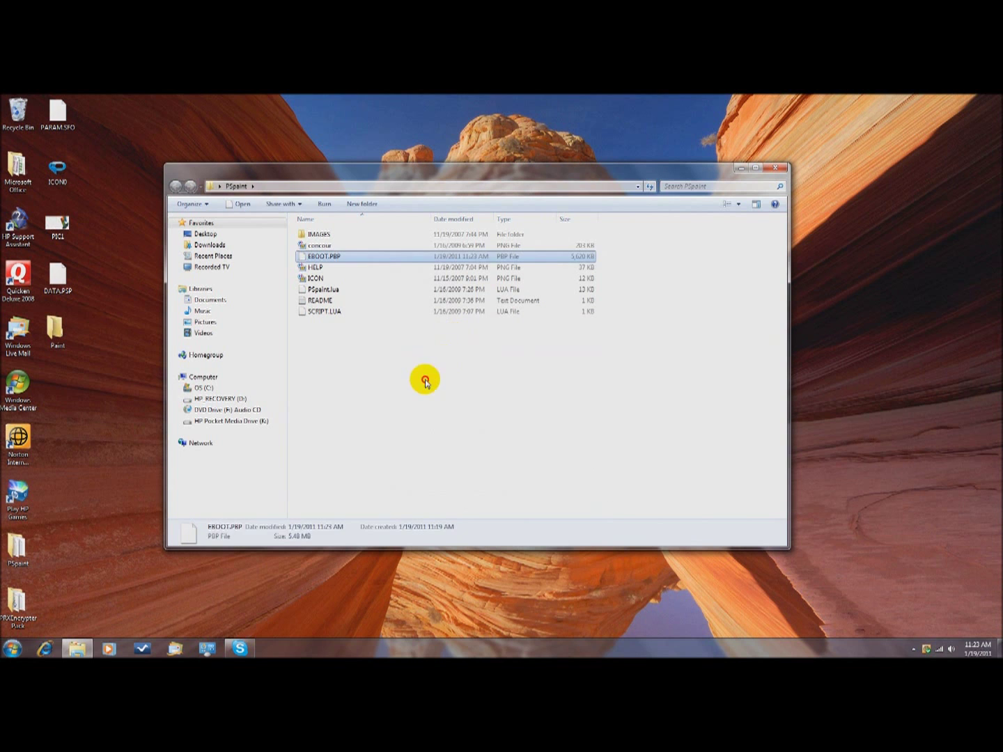
# - Close the PSpaint folder window and reposition the PSpaint folder icon on the desktop
pyautogui.click(773, 168)
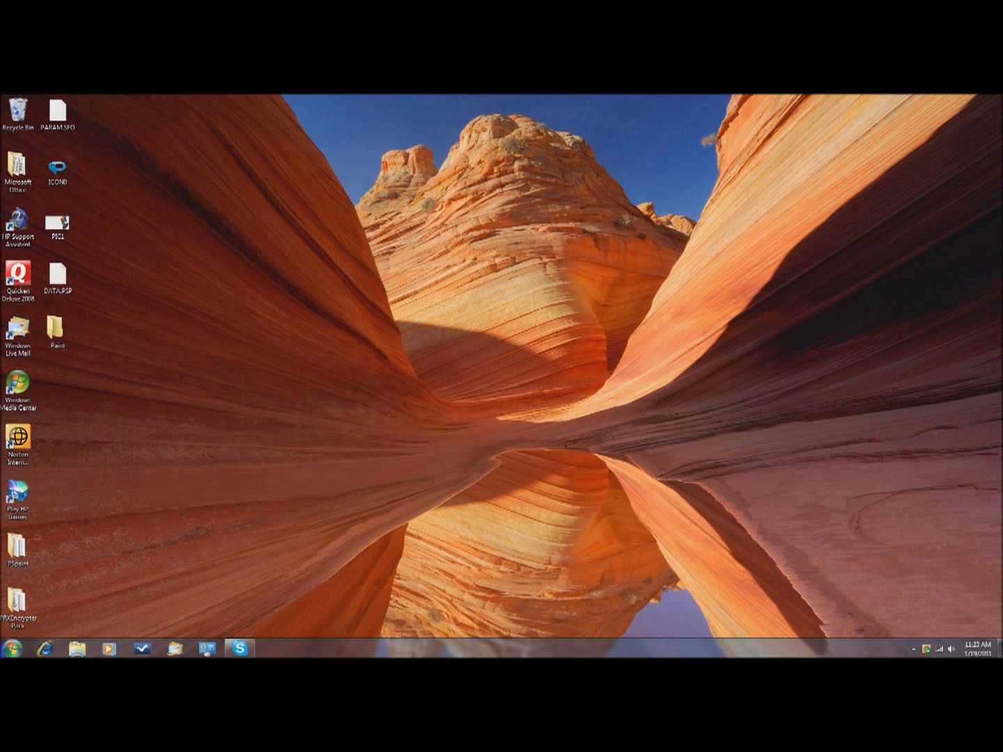
pyautogui.moveTo(19, 549)
pyautogui.mouseDown()
pyautogui.moveTo(101, 544)
pyautogui.moveTo(83, 558)
pyautogui.moveTo(23, 545)
pyautogui.mouseUp()
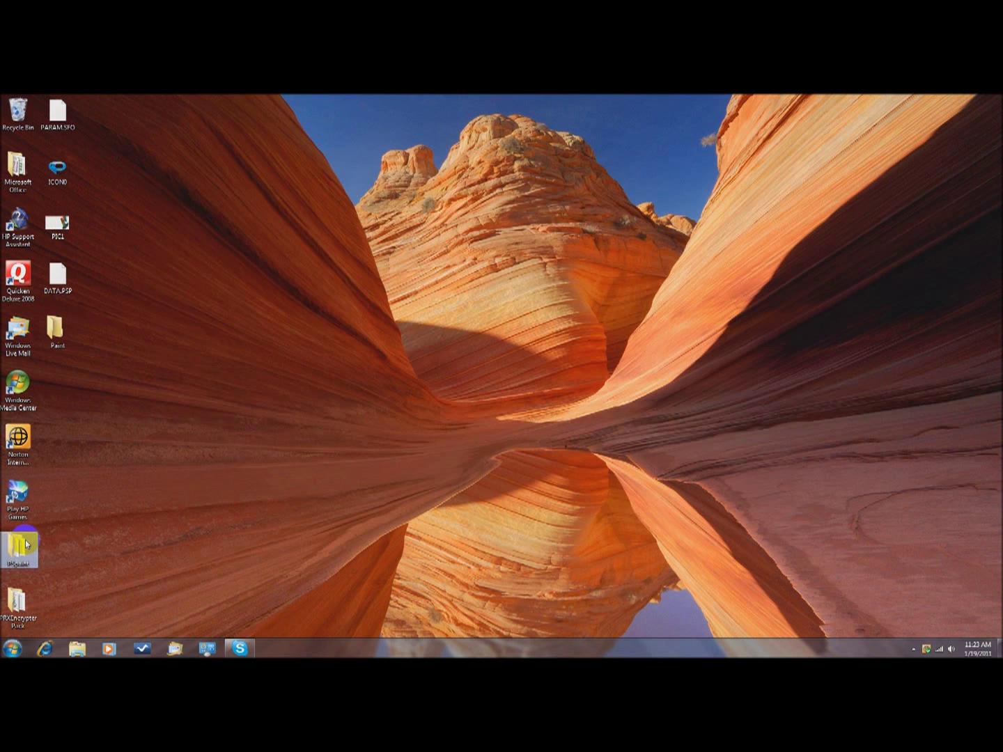
pyautogui.click(23, 548)
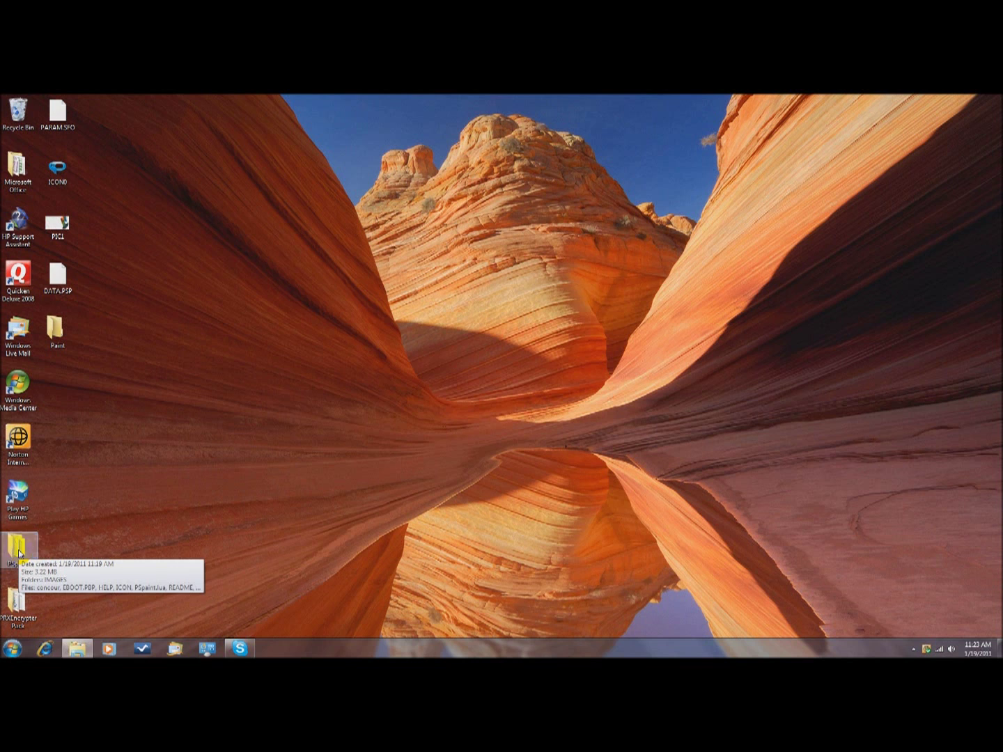
# - Skip scanning the memory stick and browse Removable Disk (J:) to its PSP\GAME folder
pyautogui.click(452, 411)
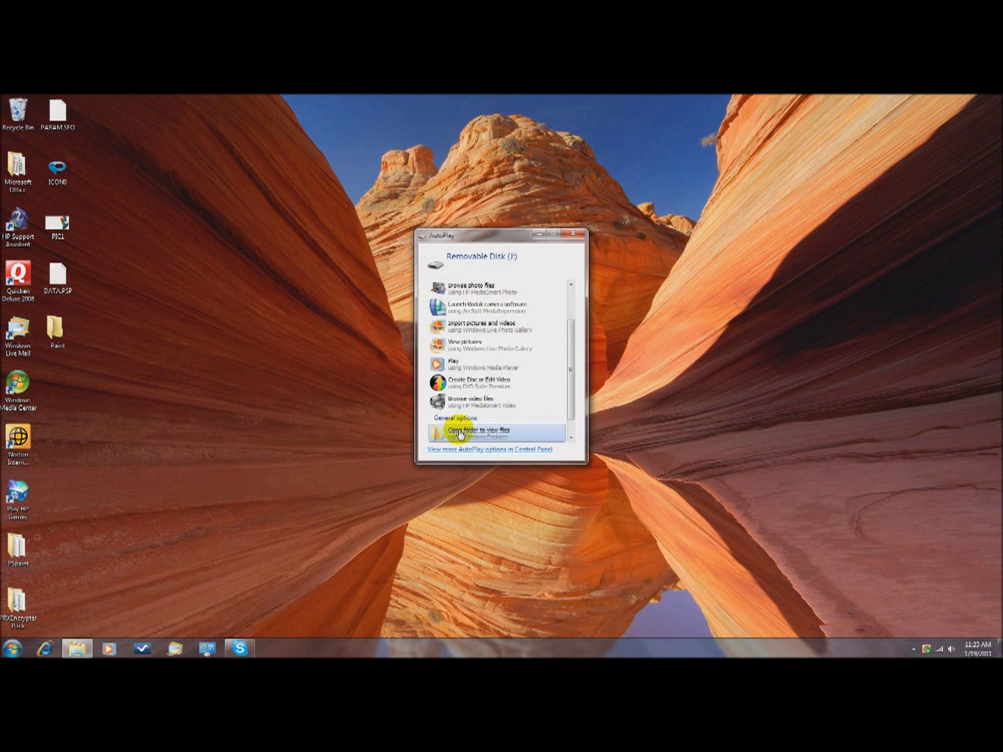
pyautogui.click(461, 433)
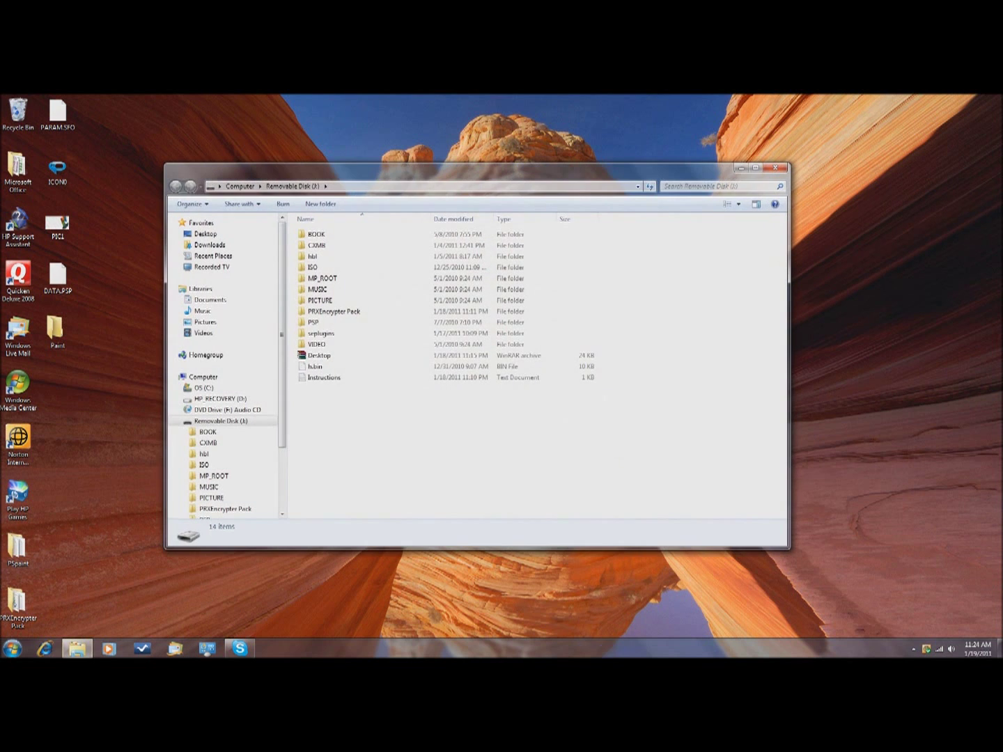
pyautogui.doubleClick(320, 323)
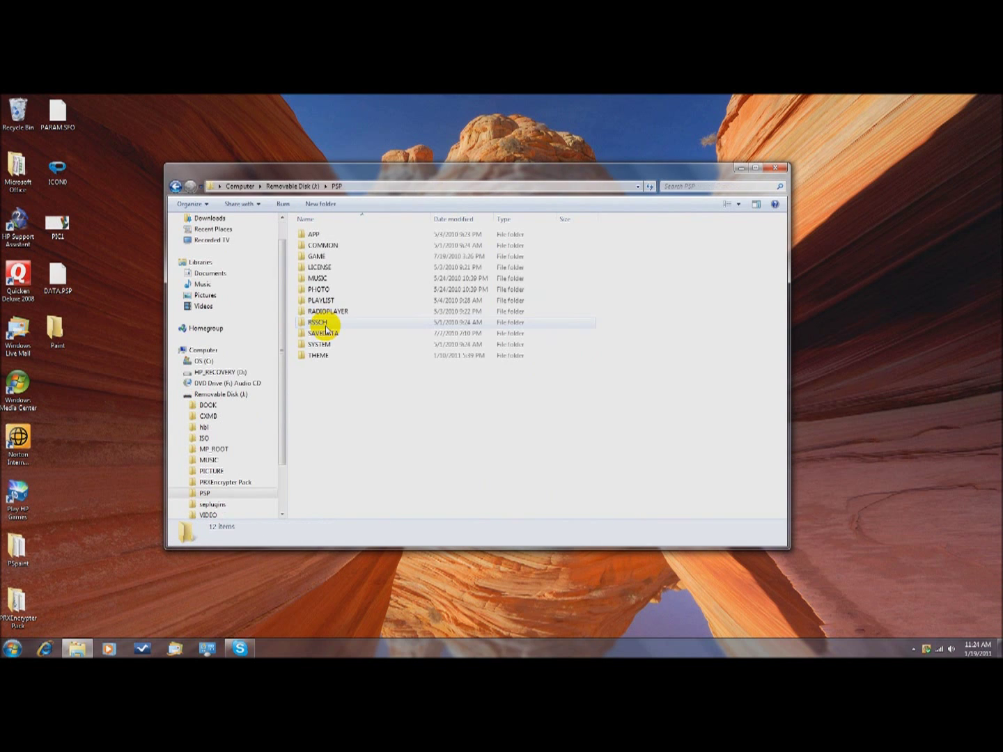
pyautogui.doubleClick(349, 259)
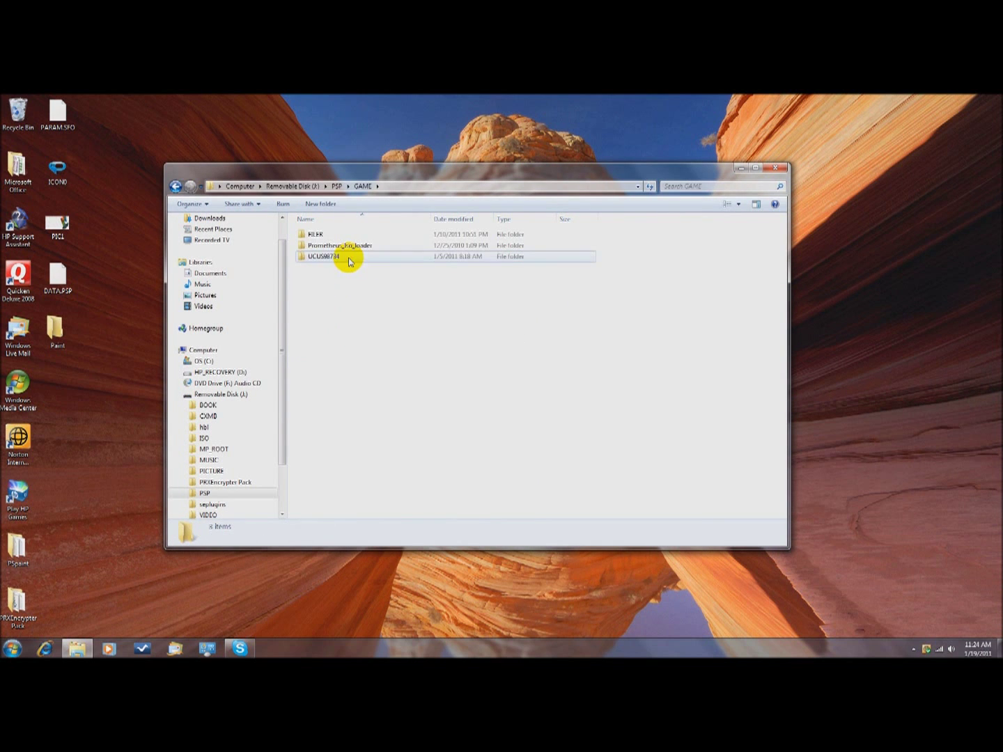
pyautogui.click(12, 554)
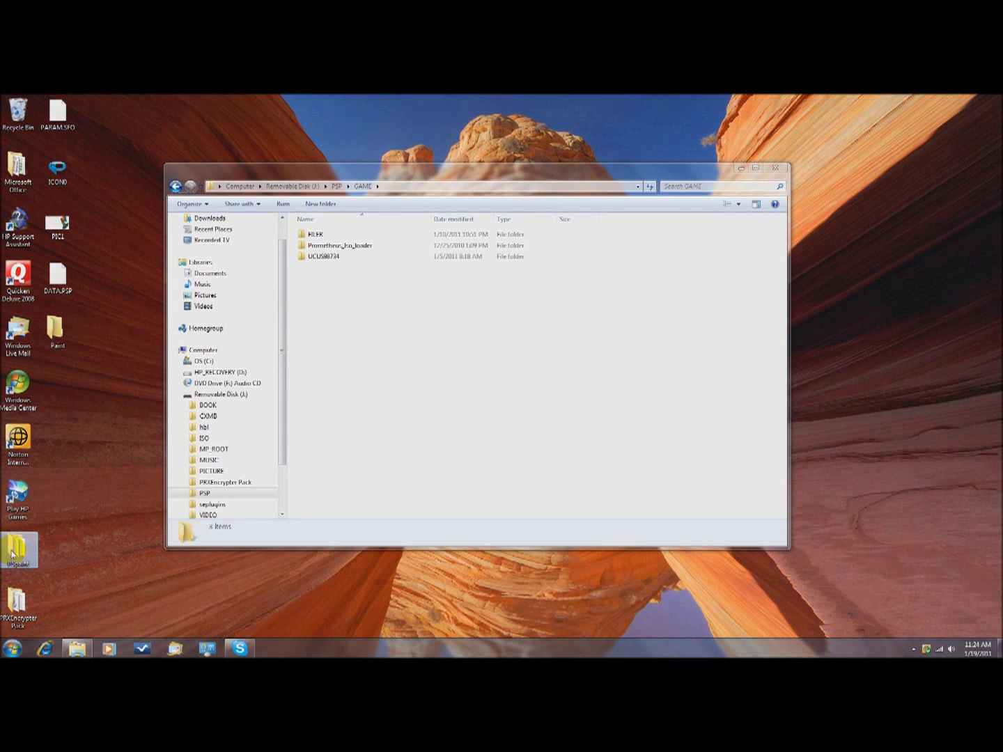
# - Copy the PSpaint desktop folder into the memory stick's PSP\GAME folder
pyautogui.rightClick(12, 553)
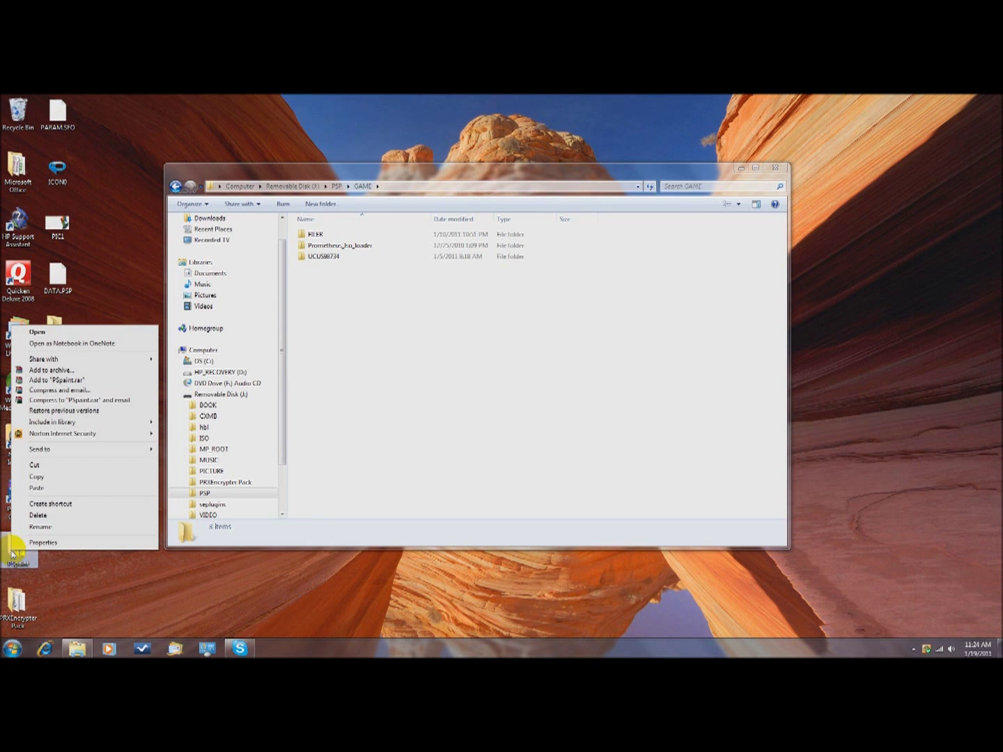
pyautogui.click(39, 477)
pyautogui.rightClick(383, 414)
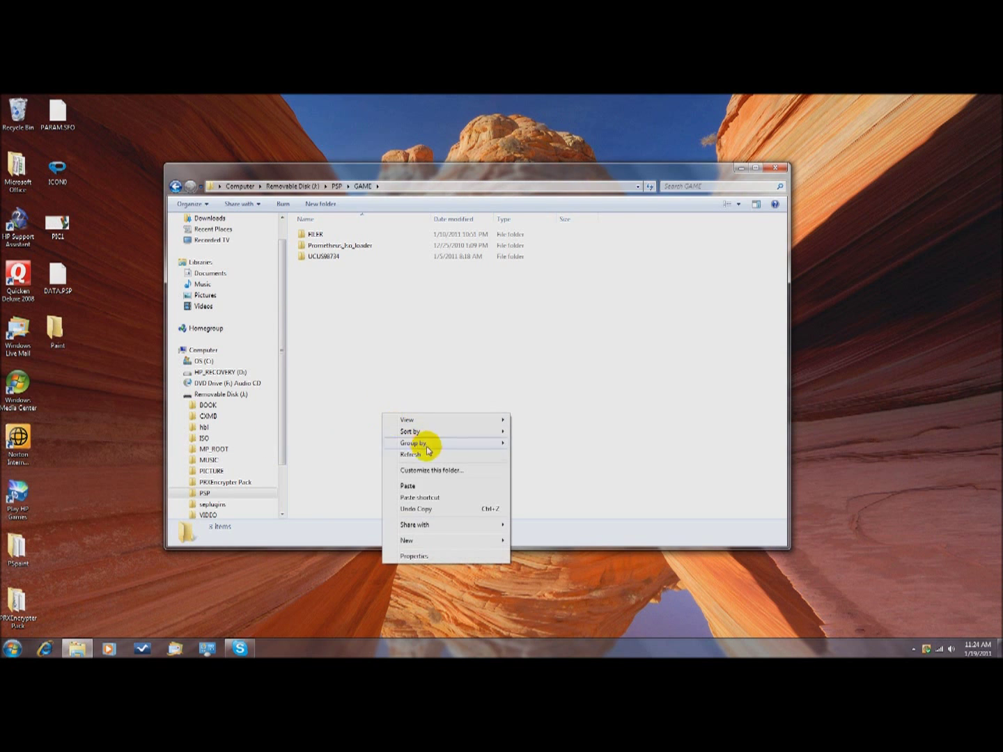
pyautogui.click(422, 485)
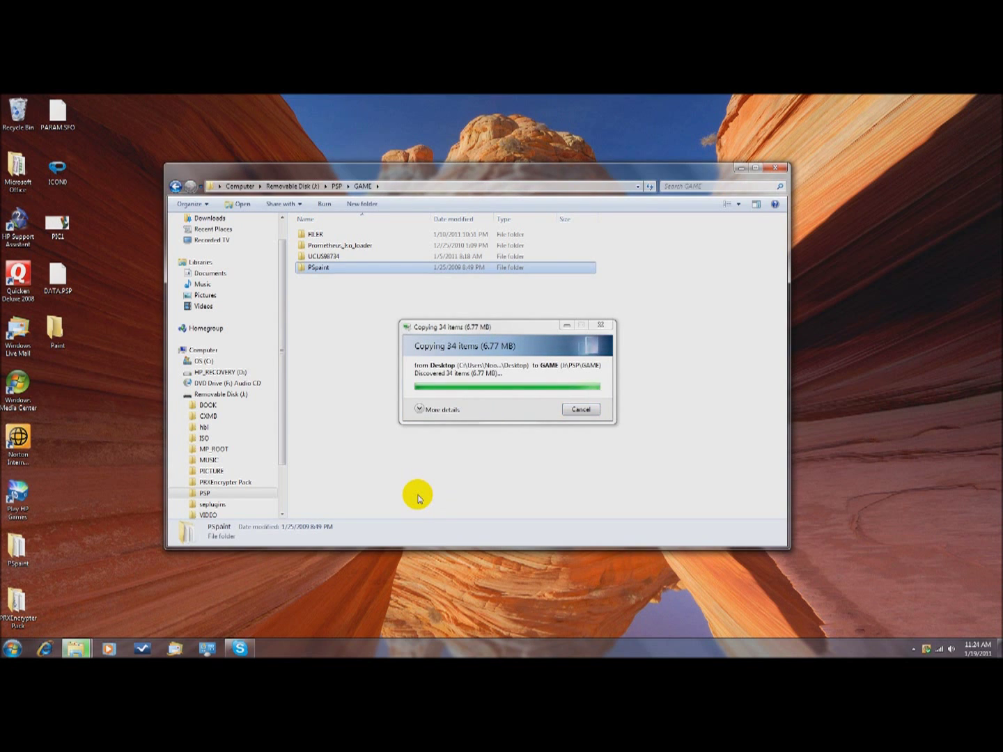
# - Check the four game folders in GAME, then close the Explorer window
pyautogui.click(413, 398)
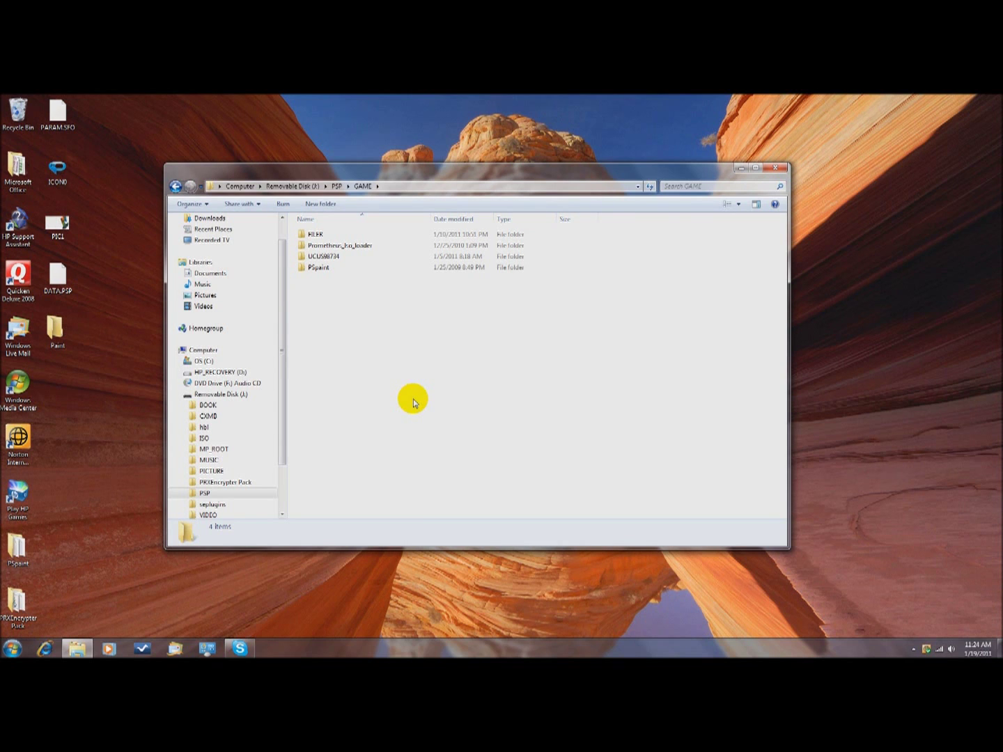
pyautogui.moveTo(380, 365); pyautogui.dragTo(362, 234)
pyautogui.click(369, 405)
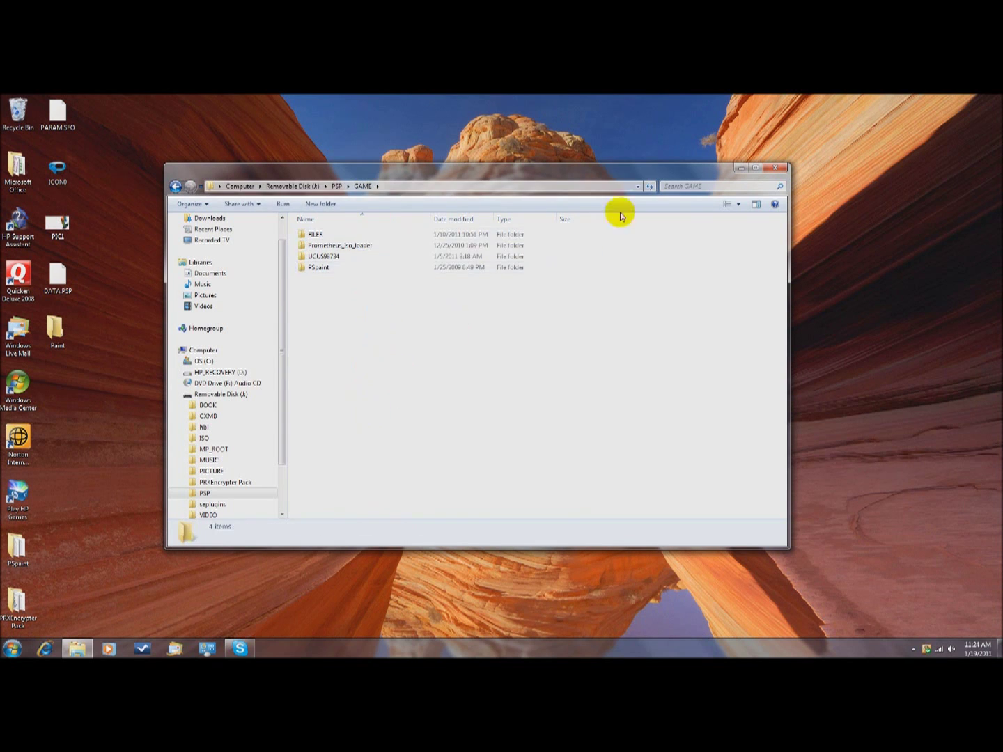
pyautogui.click(774, 166)
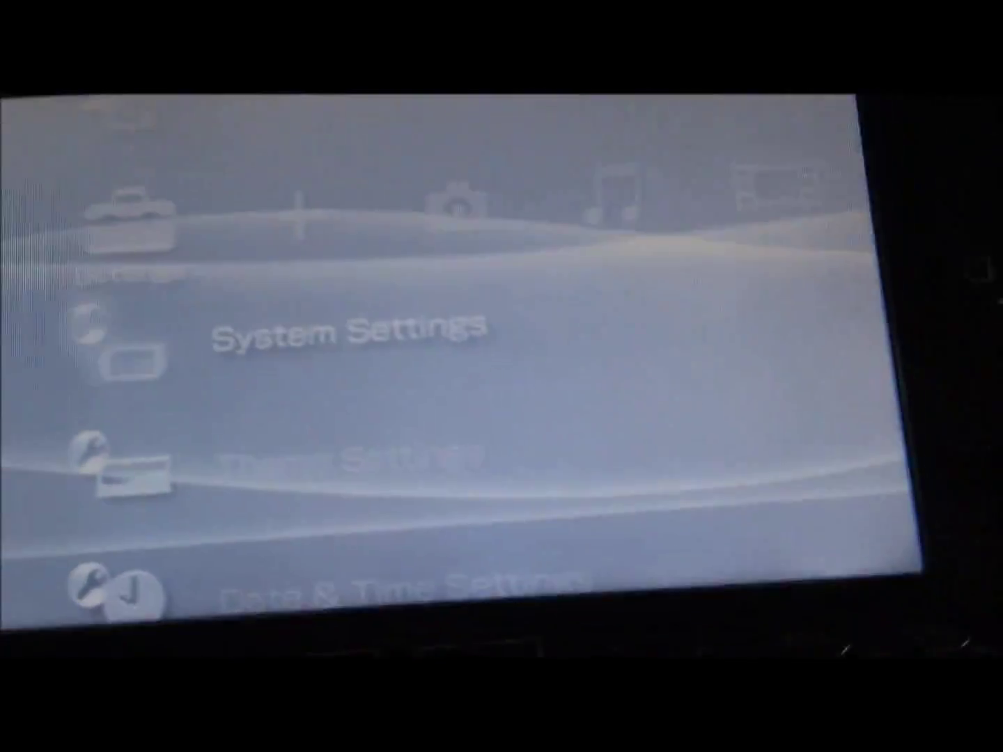
# - Browse the PSP System Settings entries on the XMB
pyautogui.press('Return')
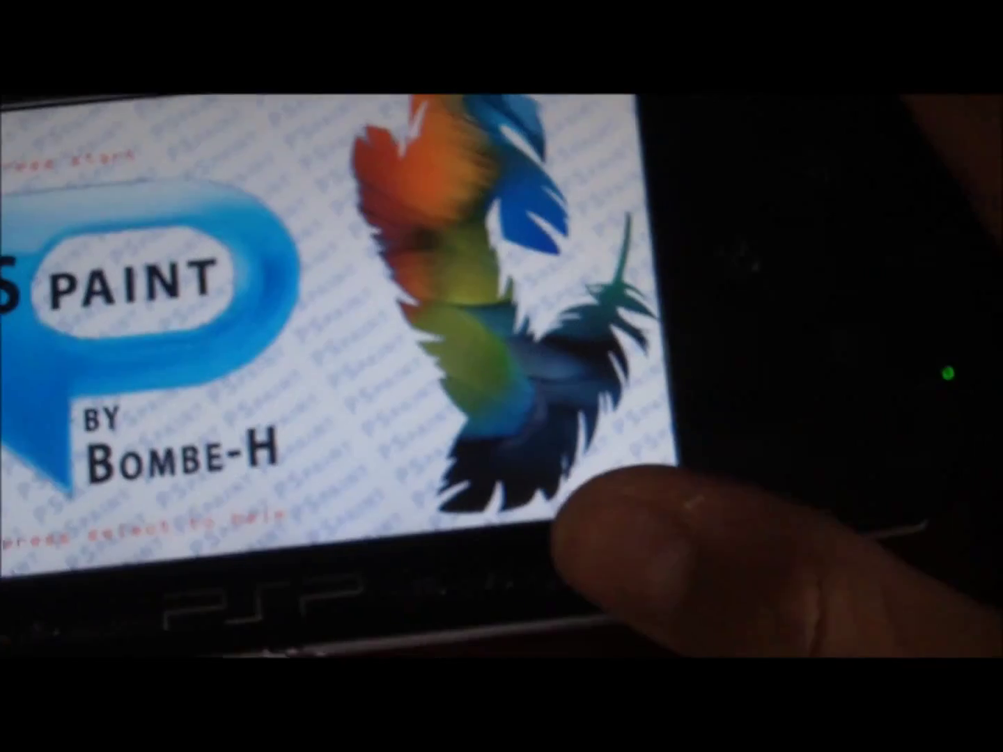
# - Get past the PS Paint title screen, paint a small black dot, then bring up the quit prompt
pyautogui.press('Return')
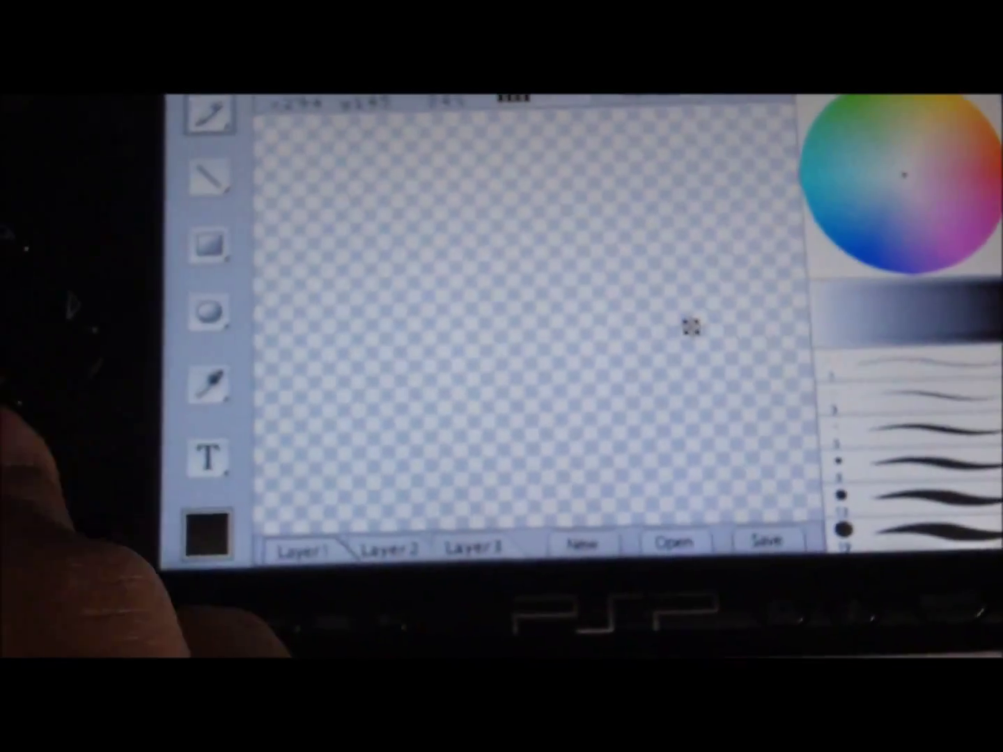
pyautogui.click(624, 322)
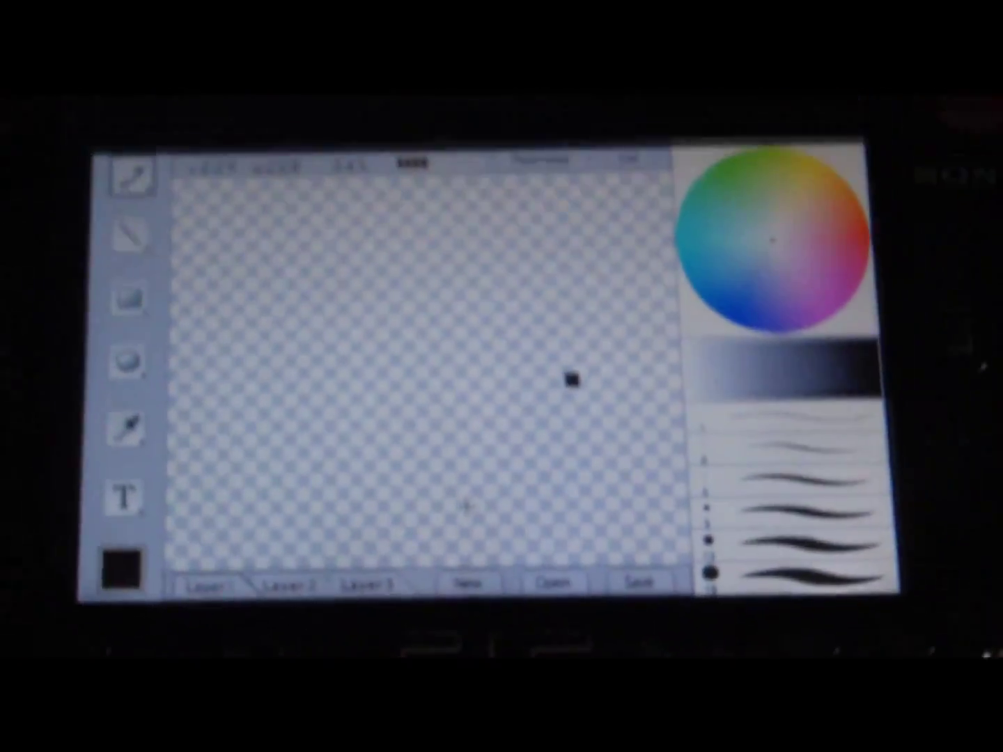
pyautogui.press('Home')
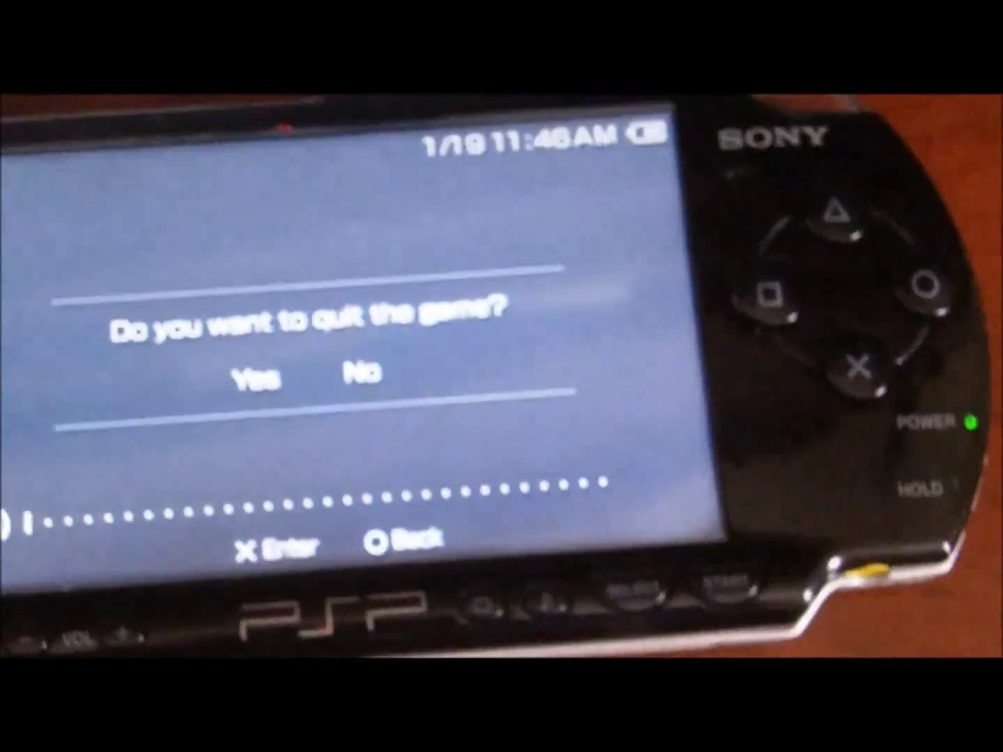